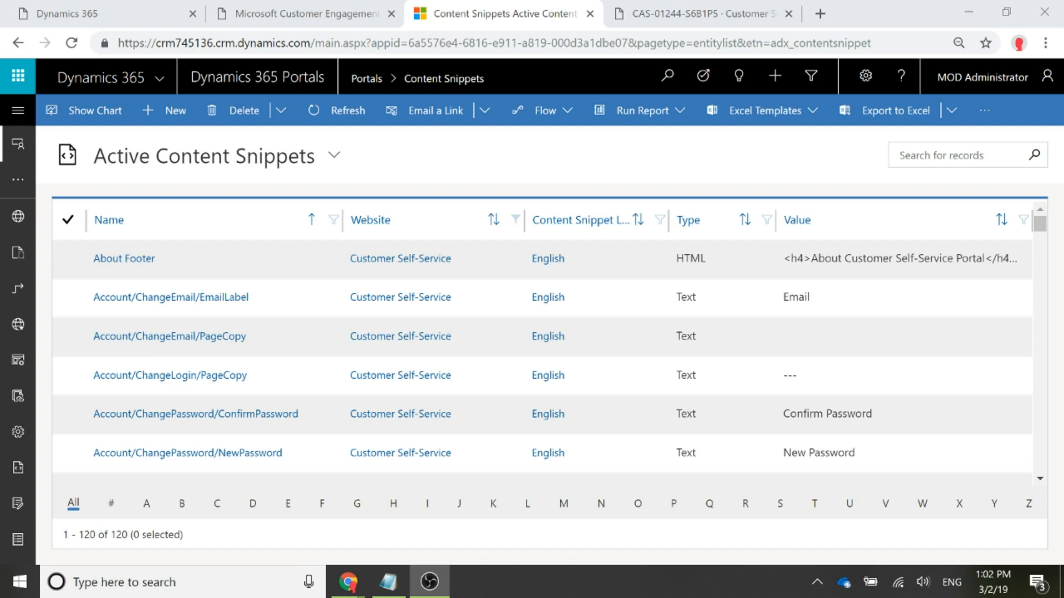
- Check the case page on the portal, and start a new content snippet named CustomerService/Case/HeaderInfo
left_click(645, 13)
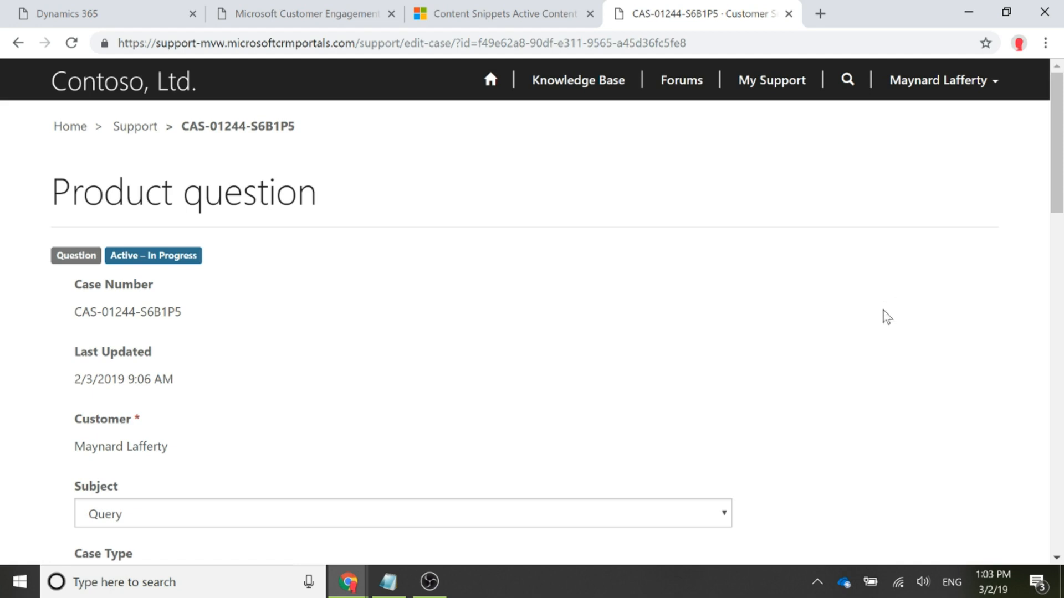
left_click(448, 14)
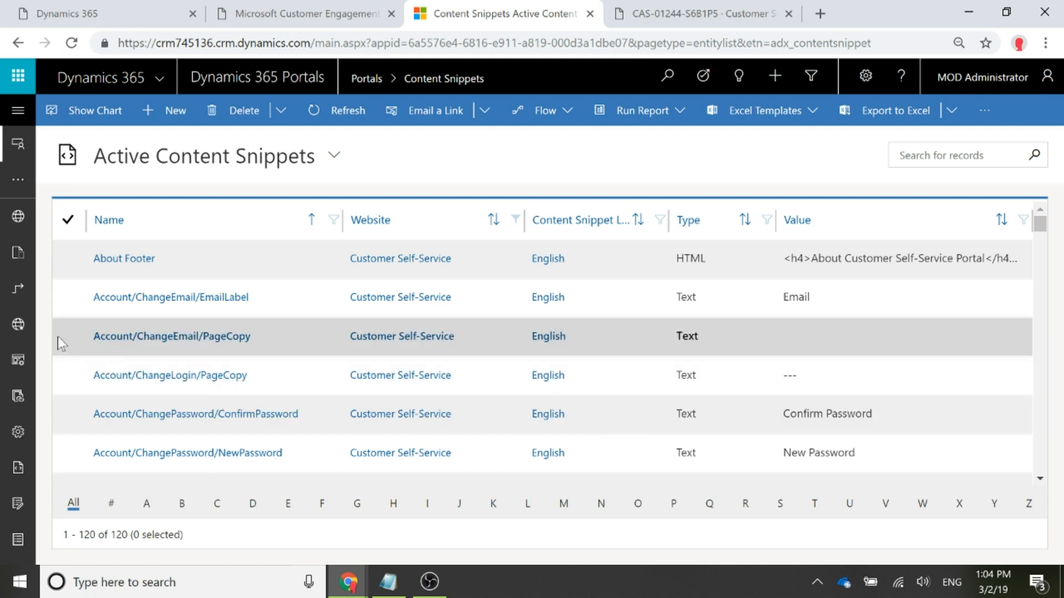
left_click(166, 110)
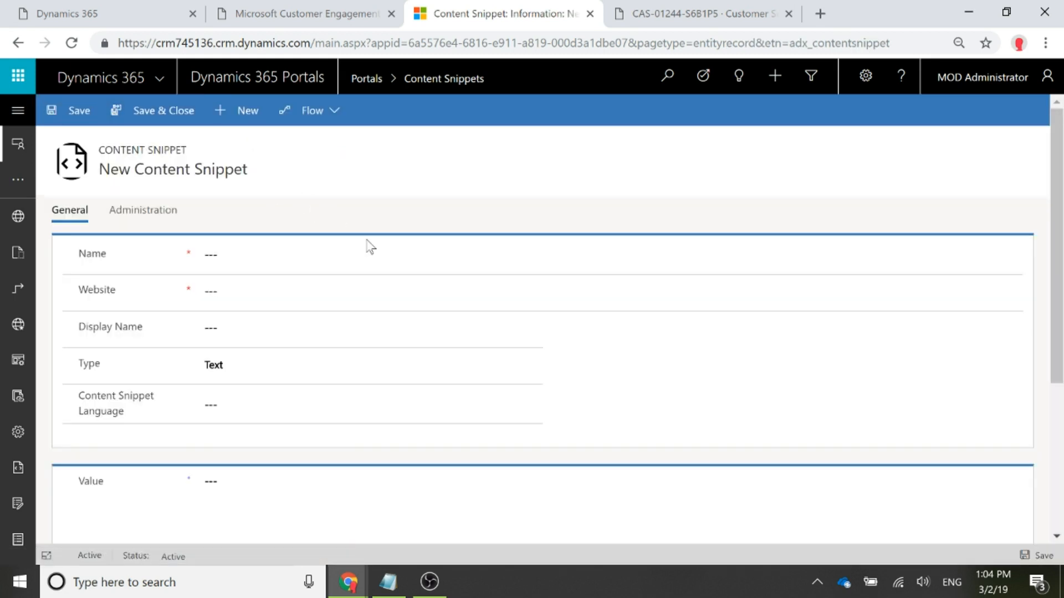
left_click(444, 255)
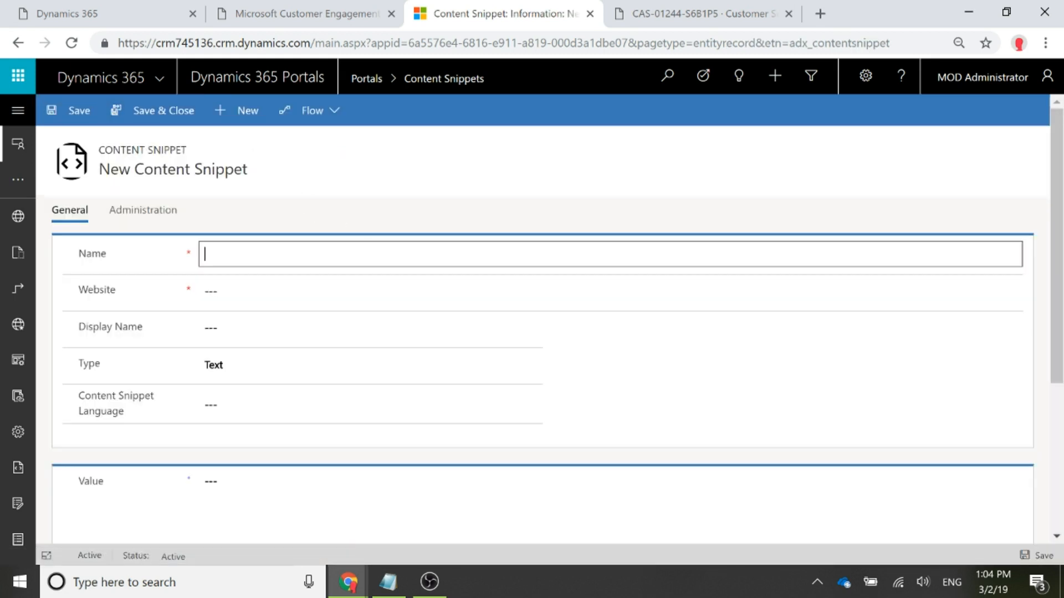
type("CustomerService/Case/HeaderInfo")
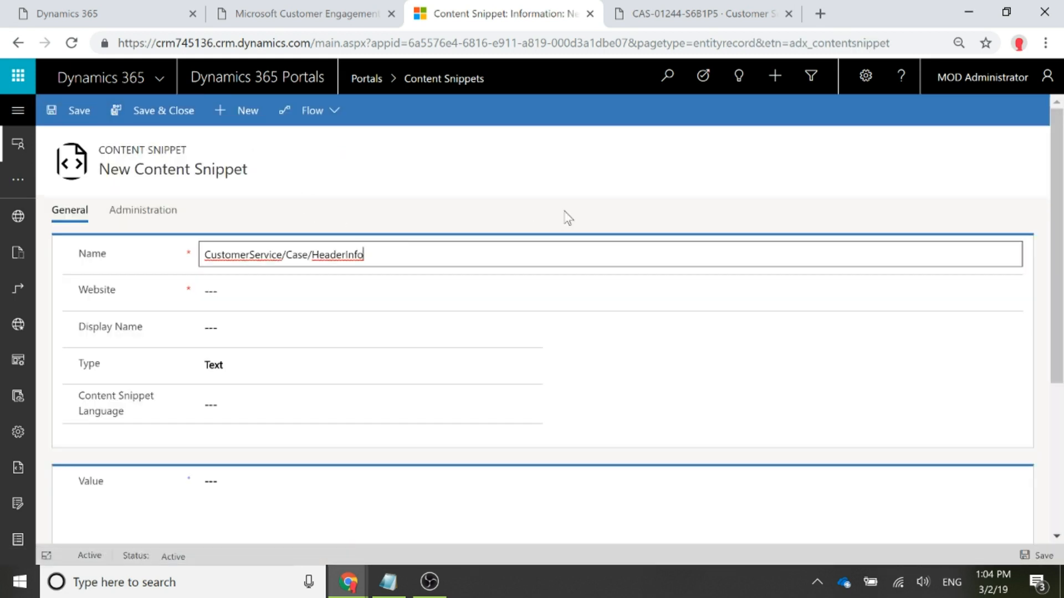
left_click(668, 348)
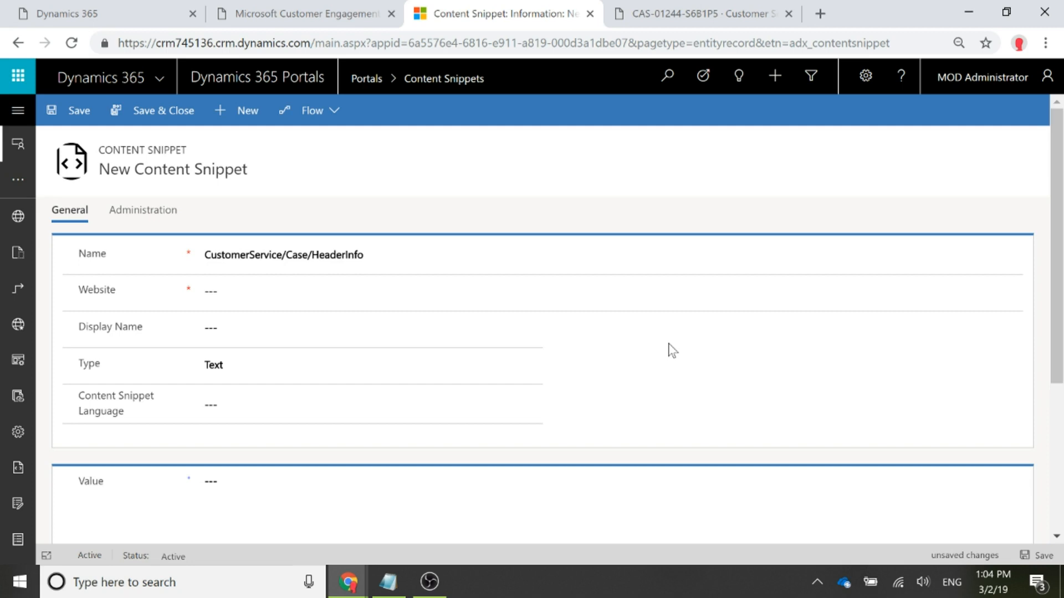
- Assign the new content snippet to the Customer Self-Service website
left_click(357, 288)
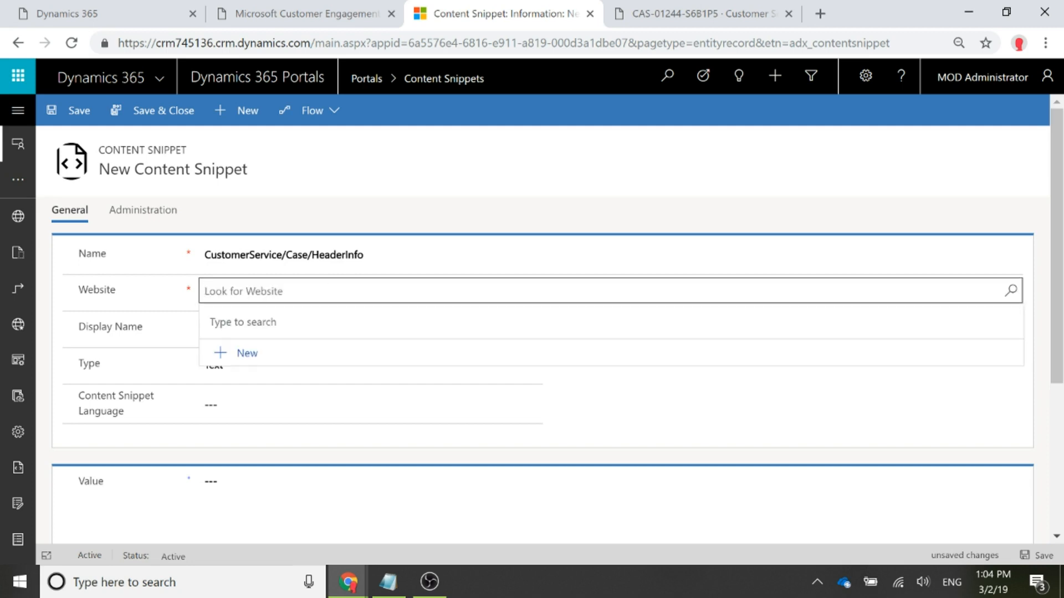
type("Customer Ser")
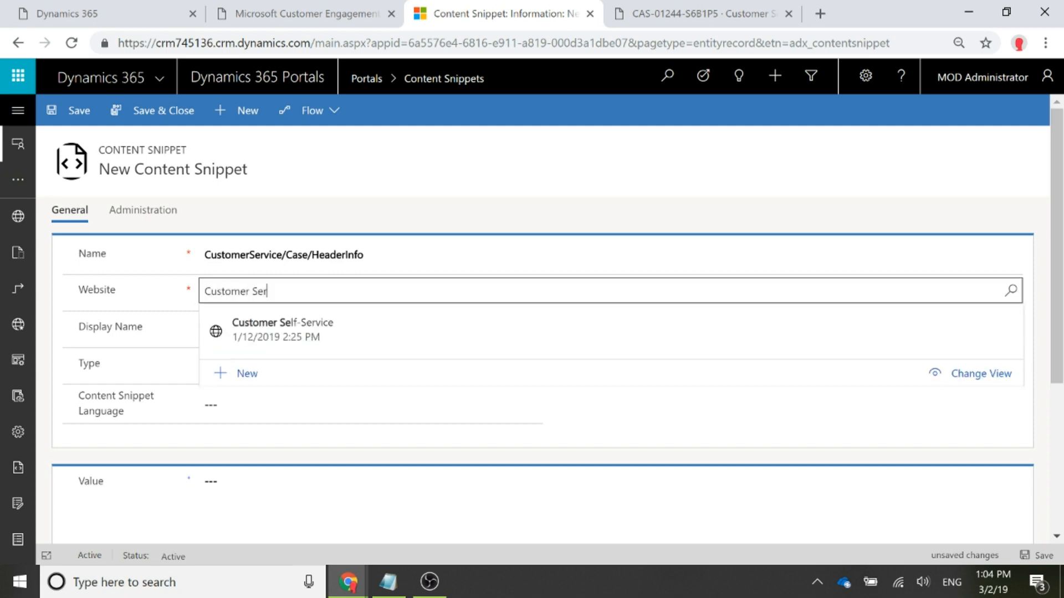
key("BackSpace")
left_click(354, 330)
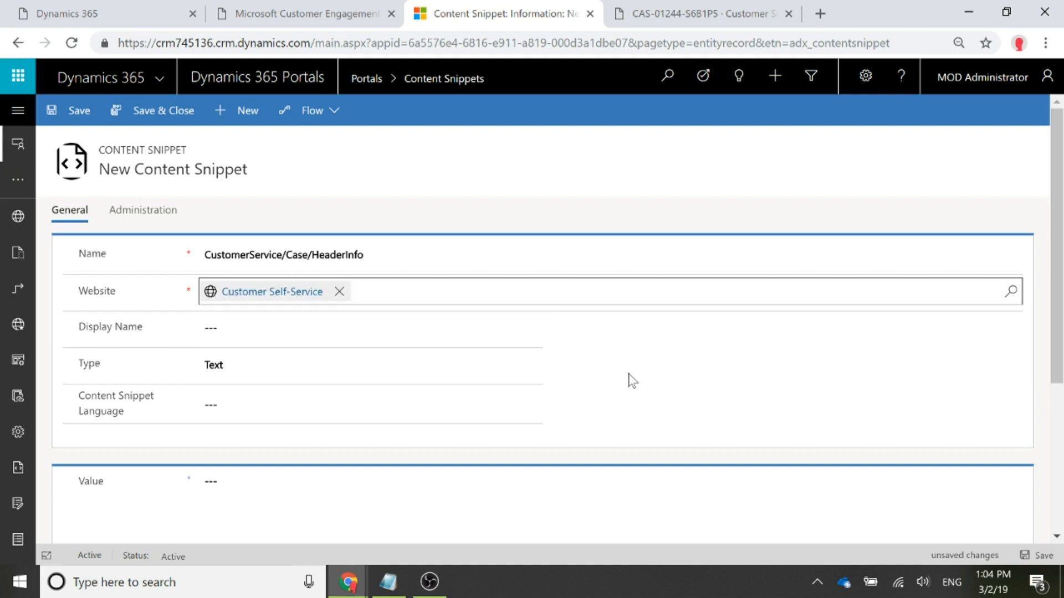
- Set the snippet's display name to Case Header Info and its type to HTML
left_click(245, 338)
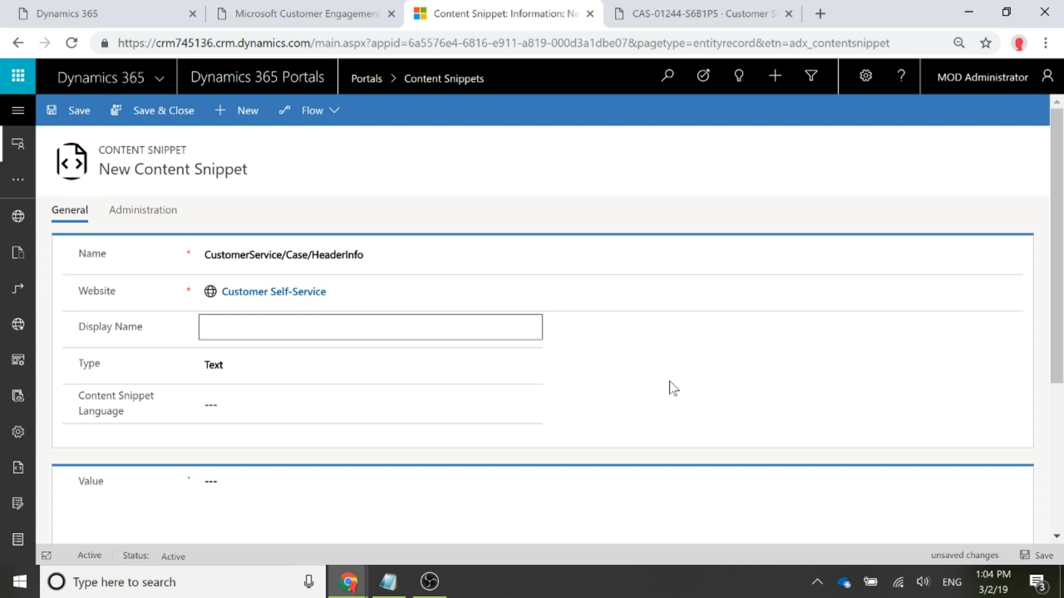
type("Case Header Info")
key("Tab")
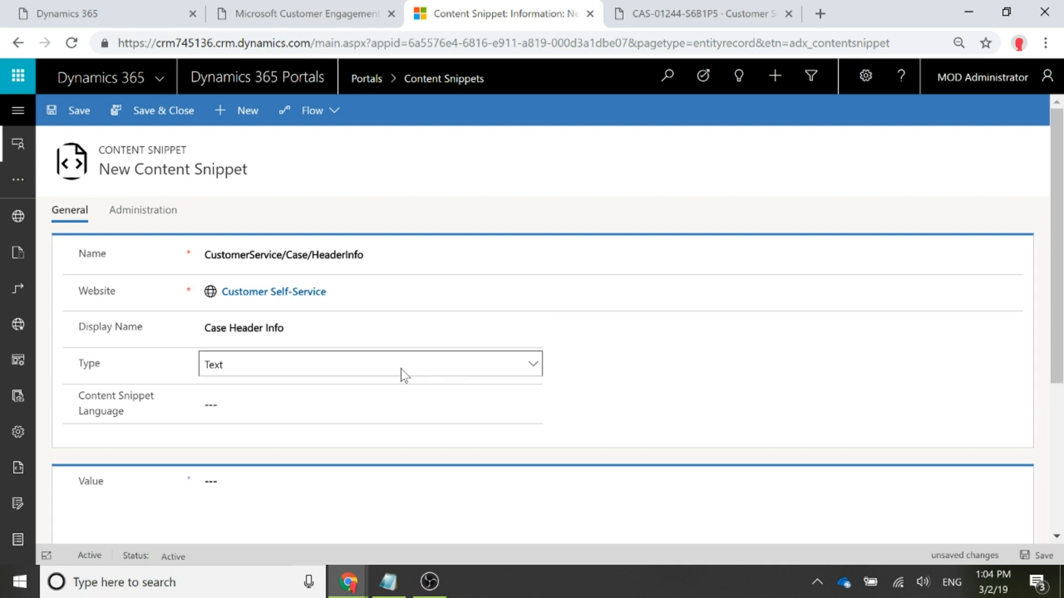
left_click(401, 372)
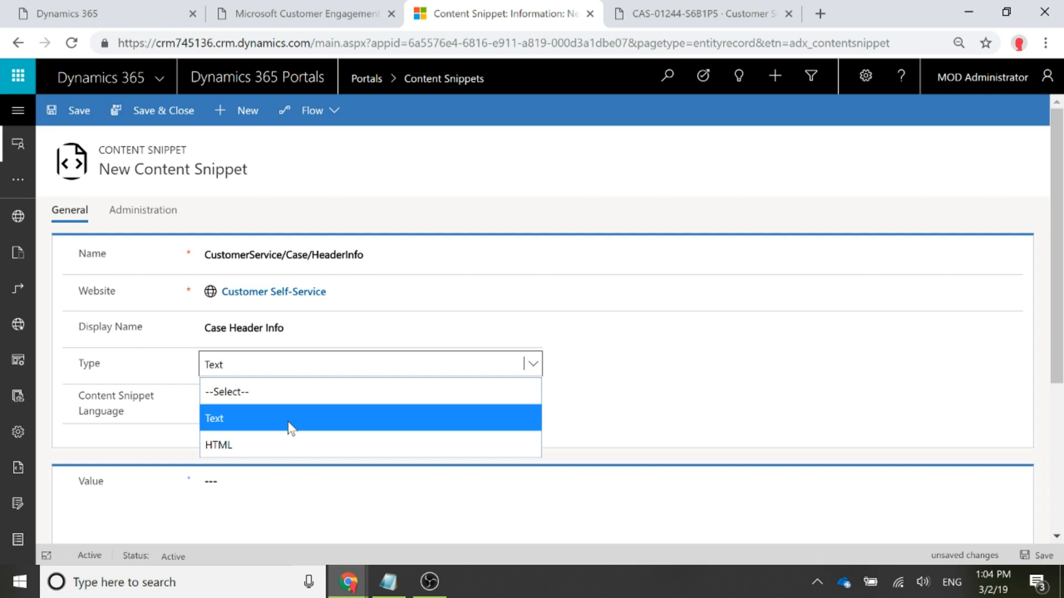
left_click(268, 444)
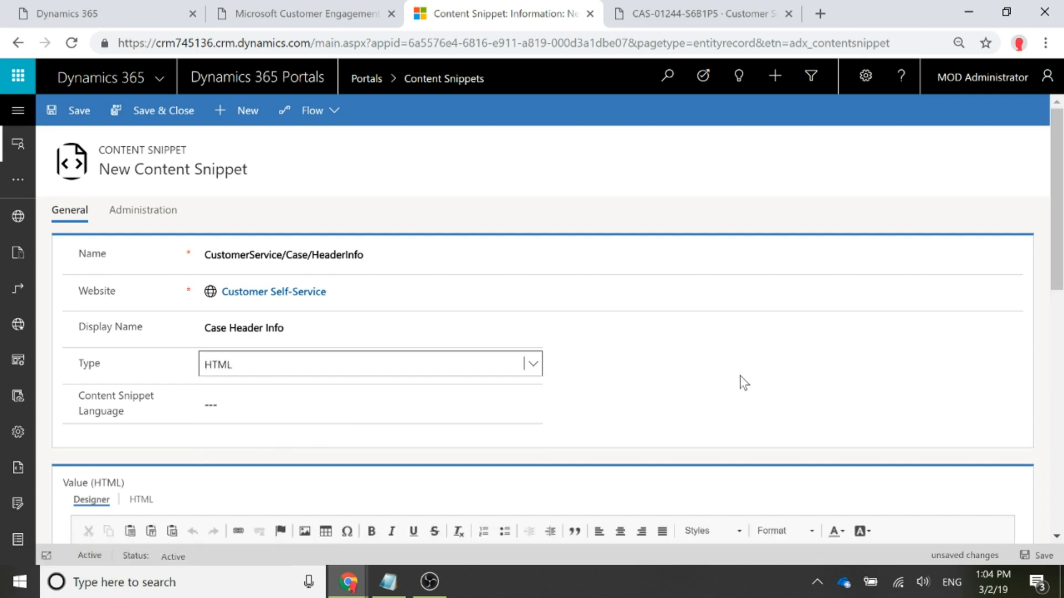
- Enter {{incident.title}} as the content snippet's HTML value
scroll(890, 361, "down", 3)
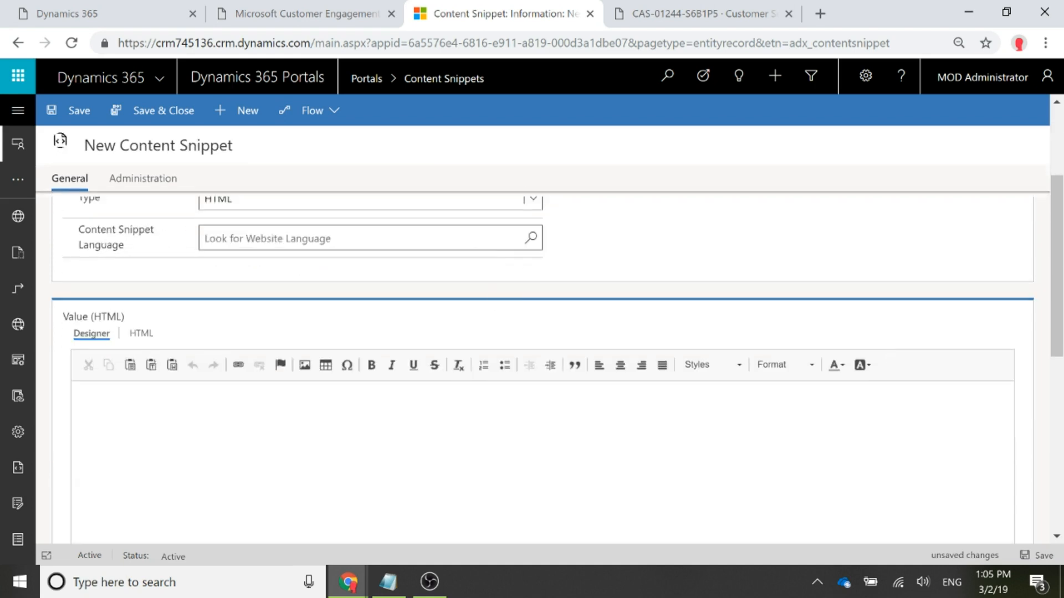
left_click(79, 393)
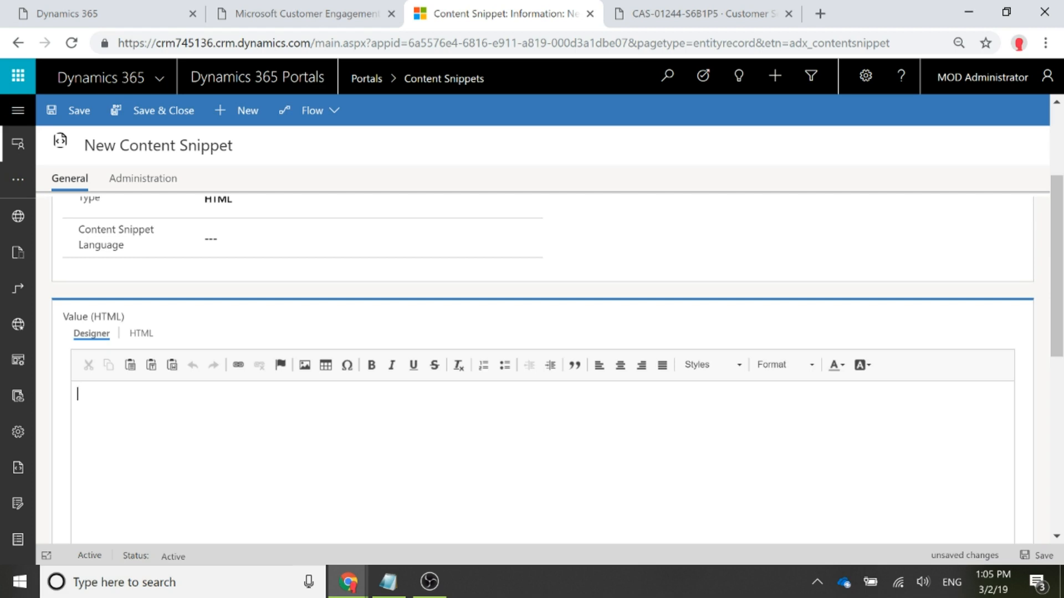
type("{{incident.title}}")
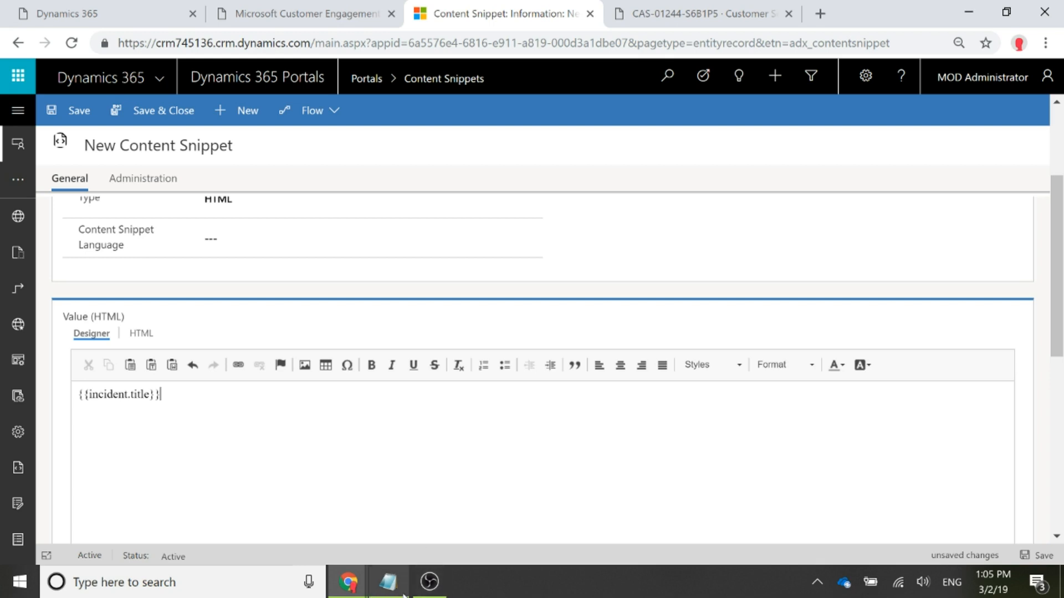
- Replace the HTML value with the copied case text using {{incident.createdon}}, {{incident.modifiedon}} and {{incident.prioritycode.label}}, and remove the extra blank line between its paragraphs
left_click(389, 583)
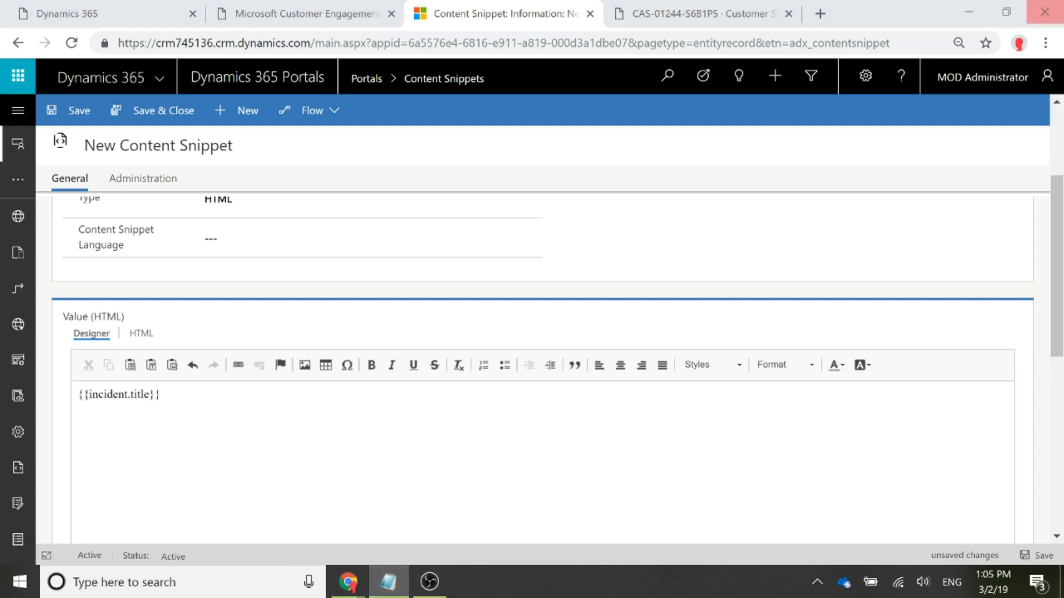
key("alt+Tab")
key("ctrl+a")
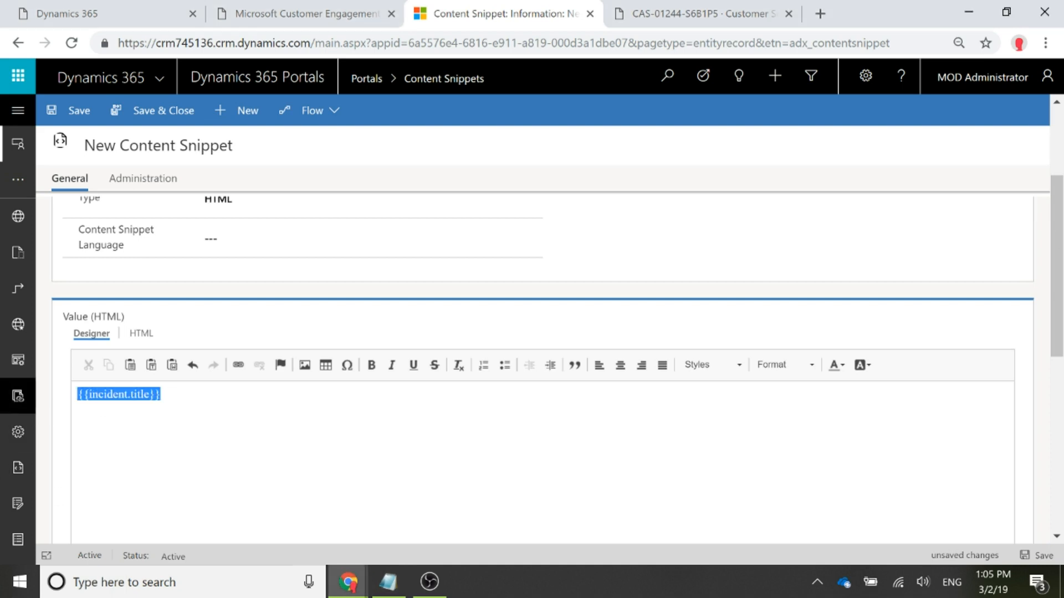
type("This case was opened on {{incident.createdon}} and the last update was provided on {{incident.modifiedon}}.  This incident has been given a priority level of {{incident.prioritycode.label}} and will be processed in accordance with your support agreement.")
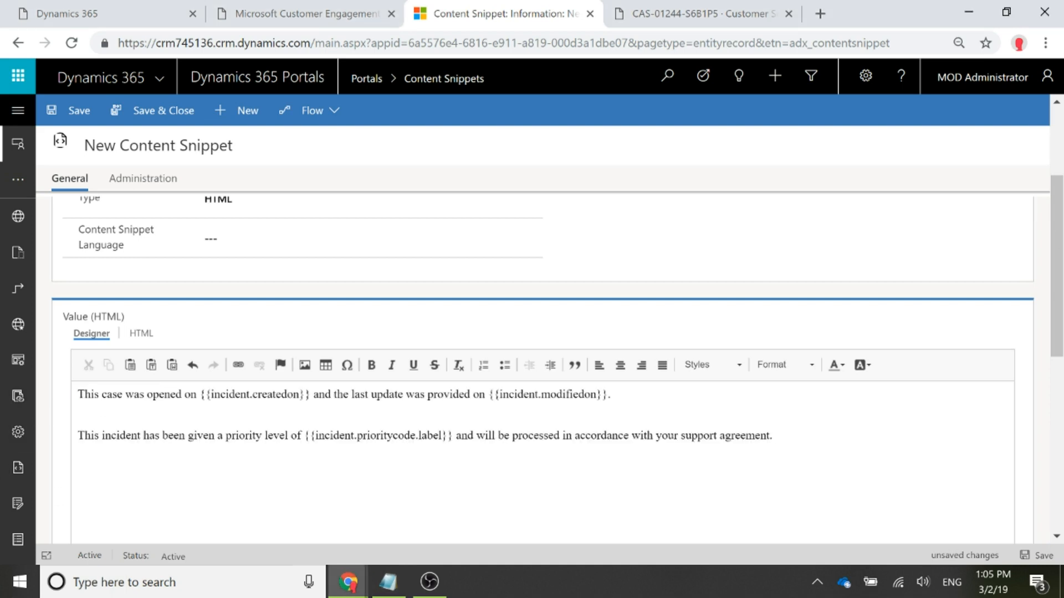
left_click(78, 421)
key("Delete")
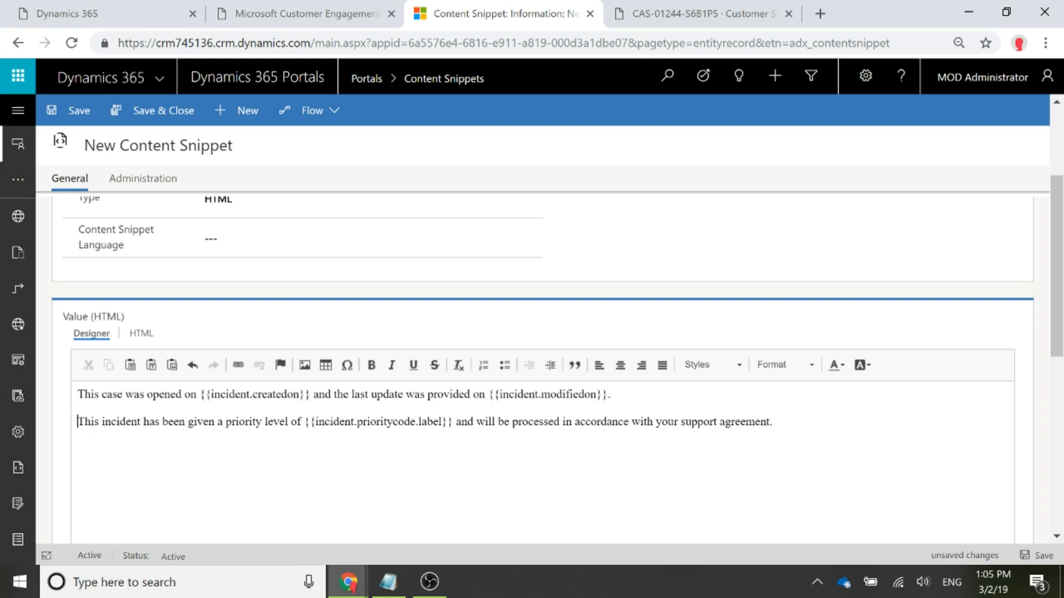
- Examine the Liquid placeholders for the created date, modified date and priority label in the snippet text
left_click_drag(78, 394, 311, 394)
left_click(204, 394)
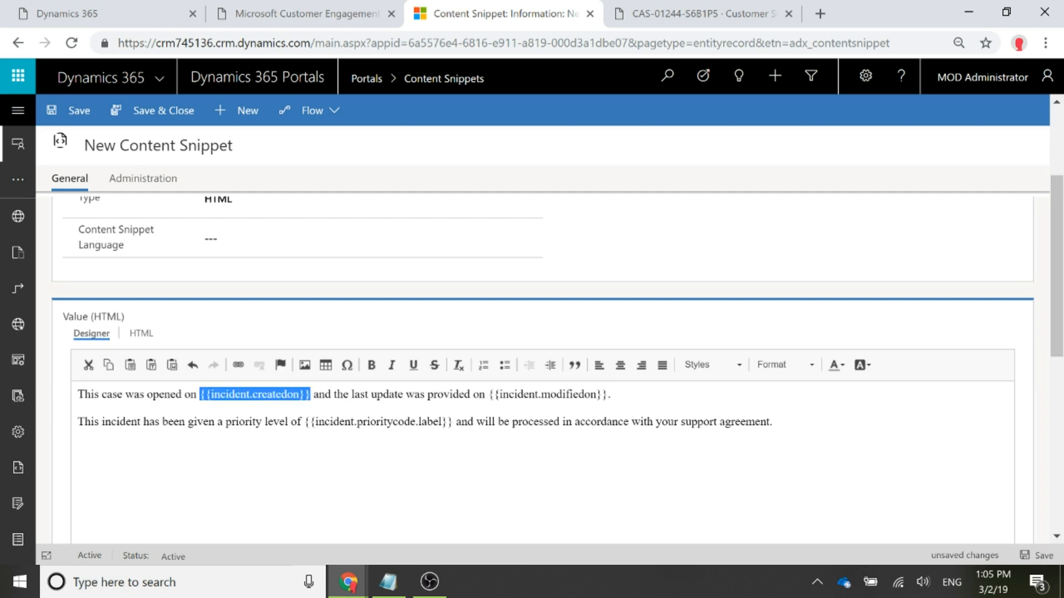
left_click(78, 408)
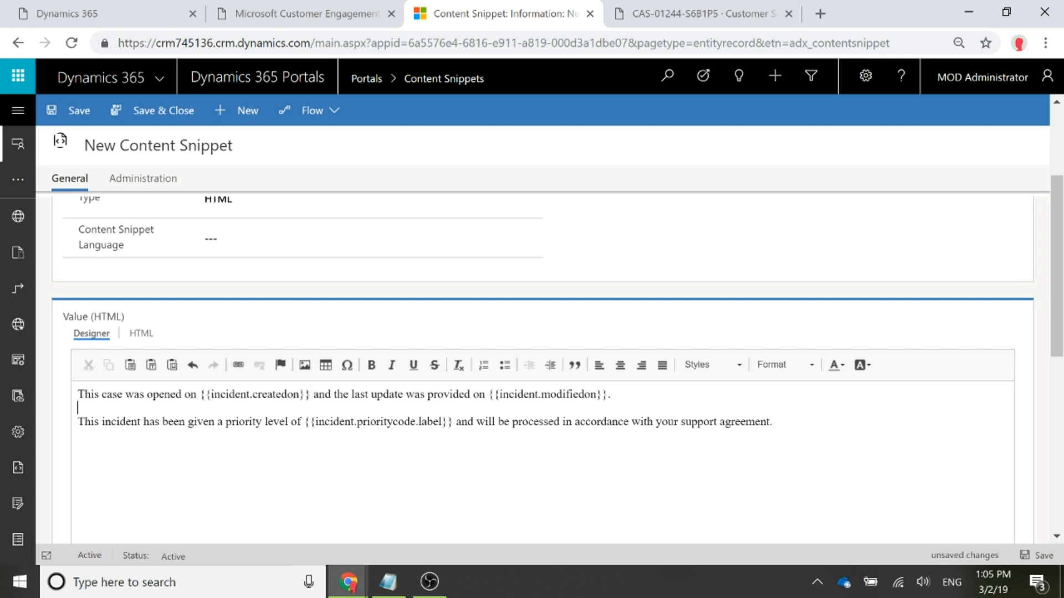
left_click_drag(488, 394, 608, 394)
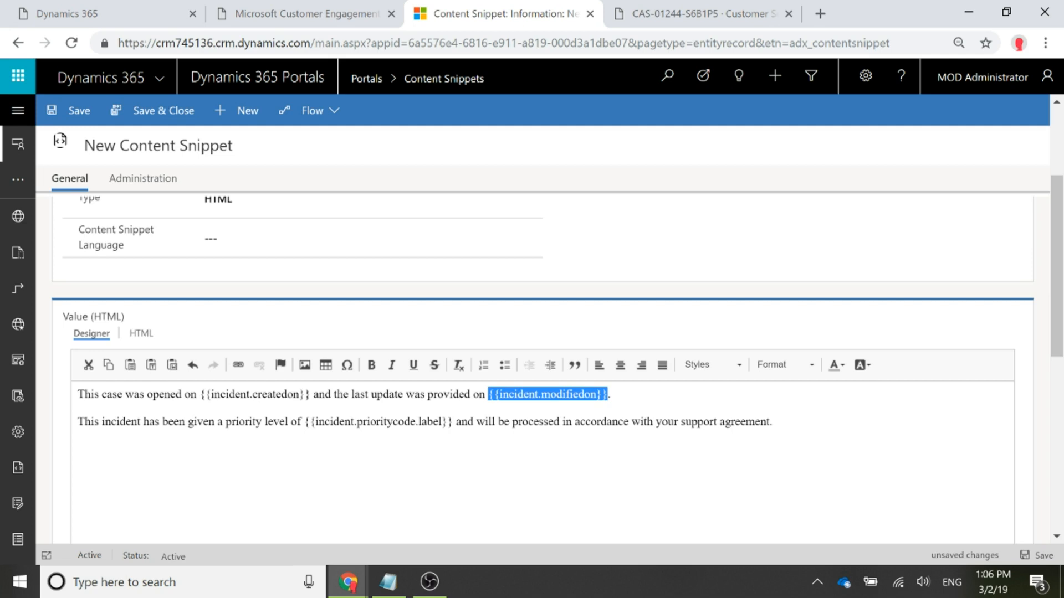
left_click(93, 422)
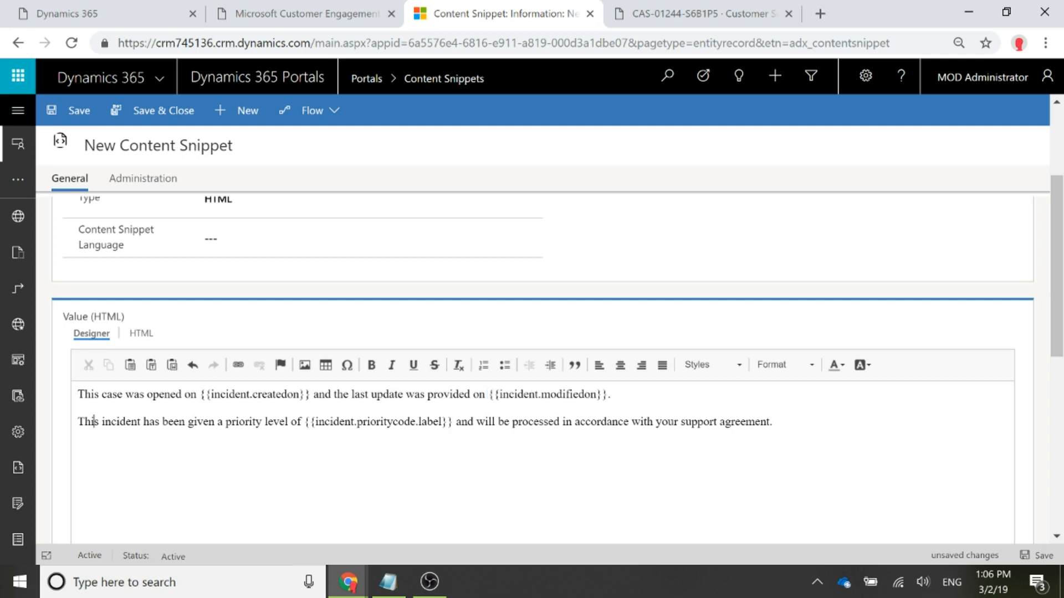
left_click_drag(77, 422, 415, 421)
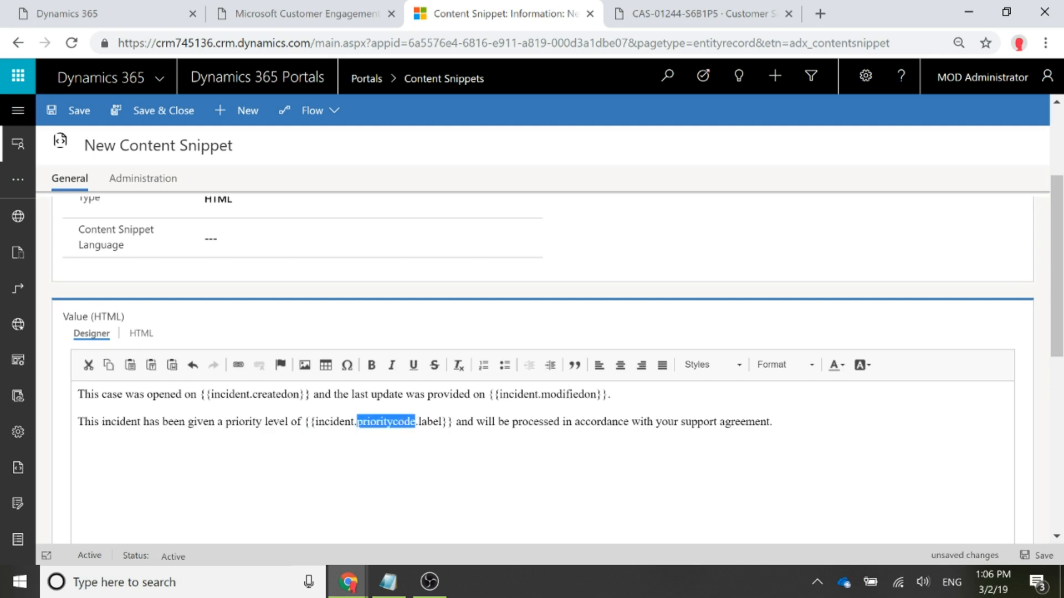
left_click(454, 422)
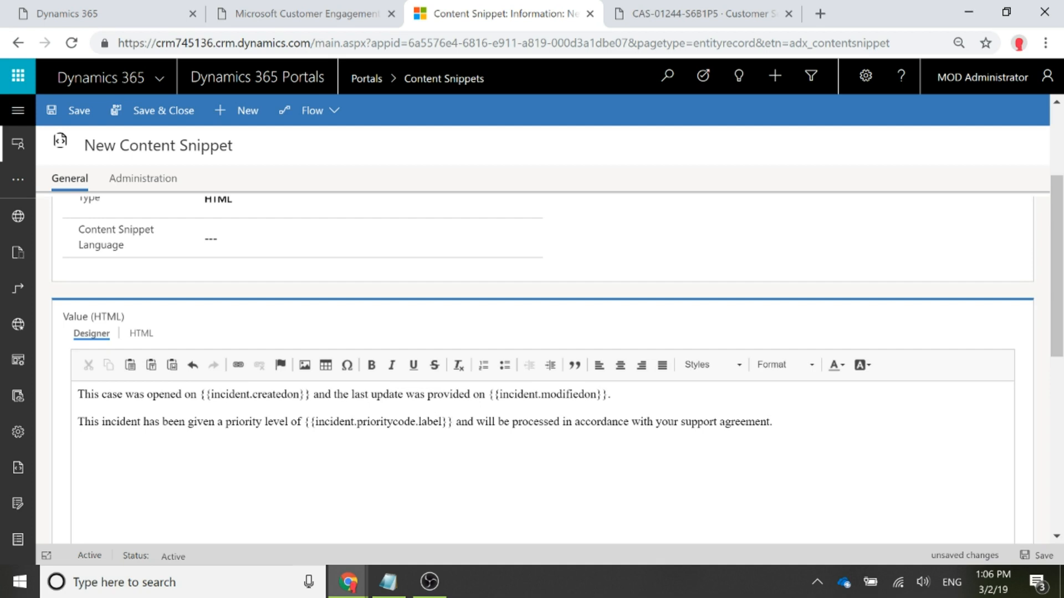
left_click_drag(417, 421, 443, 422)
left_click(442, 423)
- Save the new content snippet and select its whole text
left_click(1041, 555)
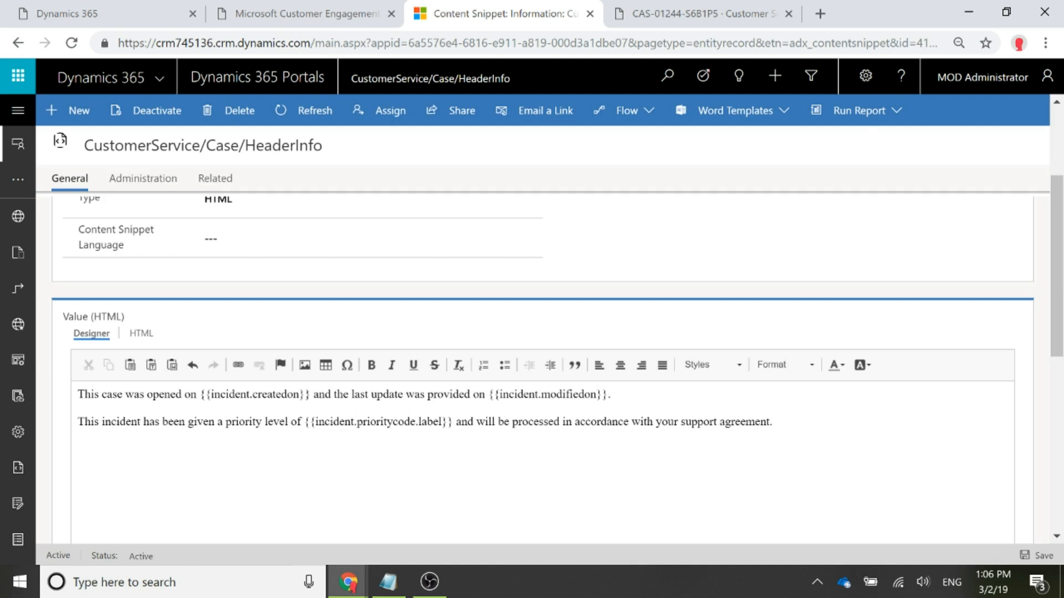
left_click_drag(776, 421, 77, 394)
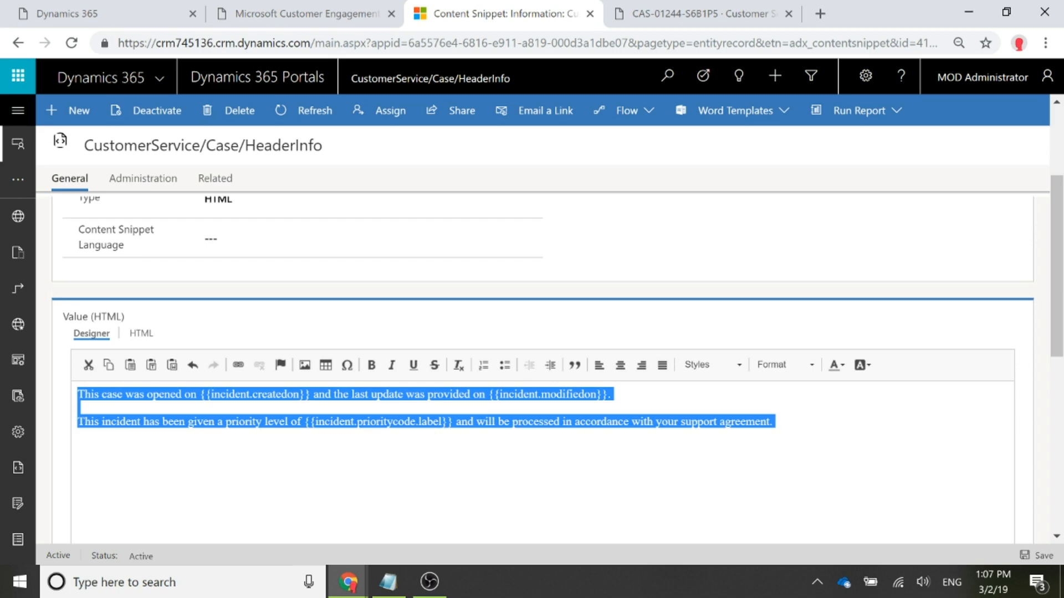
- Open the Customer Service - Edit Case web template
left_click(11, 110)
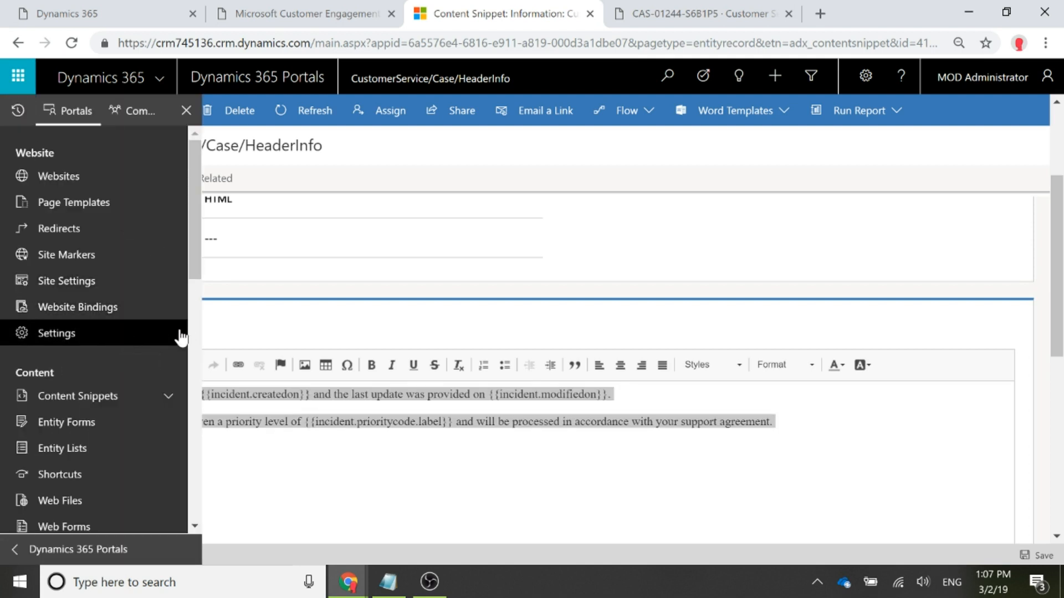
scroll(166, 337, "down", 3)
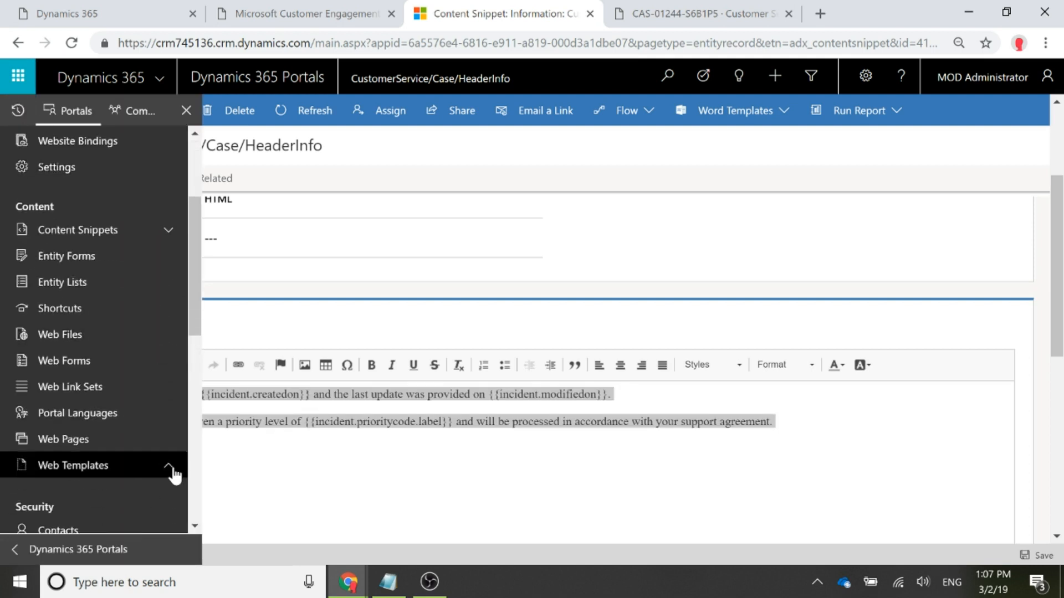
left_click(111, 493)
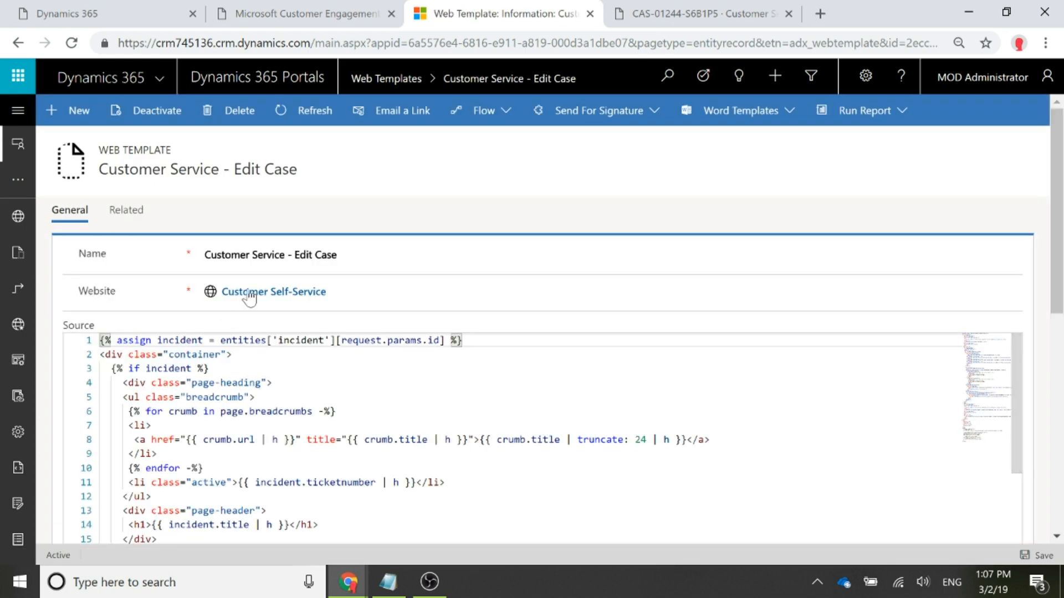
- Insert the copied tag {% editable snippets 'CustomerService/Case/HeaderInfo' type: 'html' %} on empty line 41, above the form div in the template source
left_click_drag(337, 254, 294, 254)
scroll(499, 438, "down", 1)
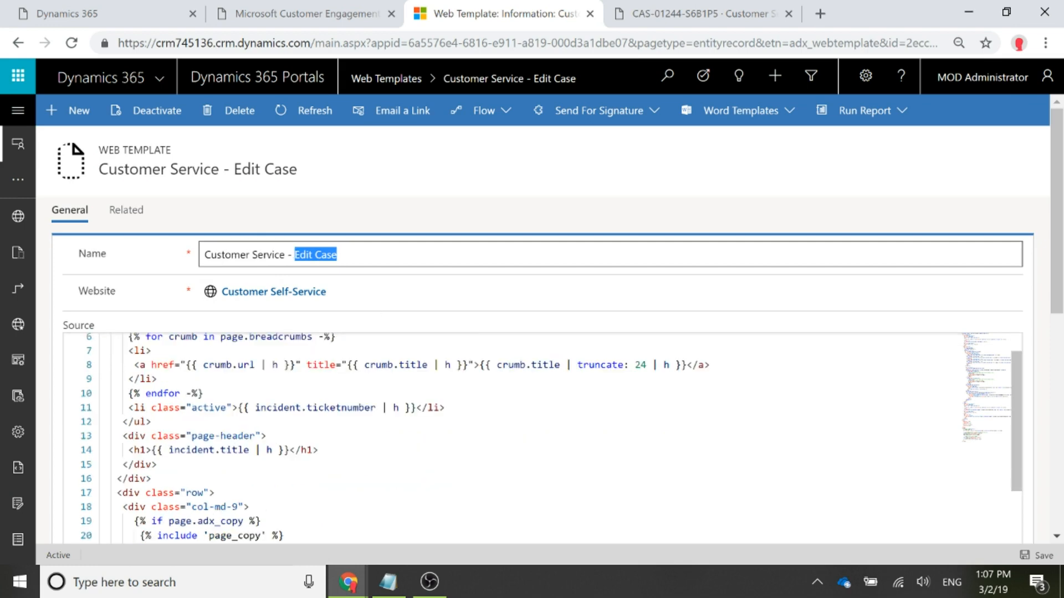
scroll(1049, 265, "down", 3)
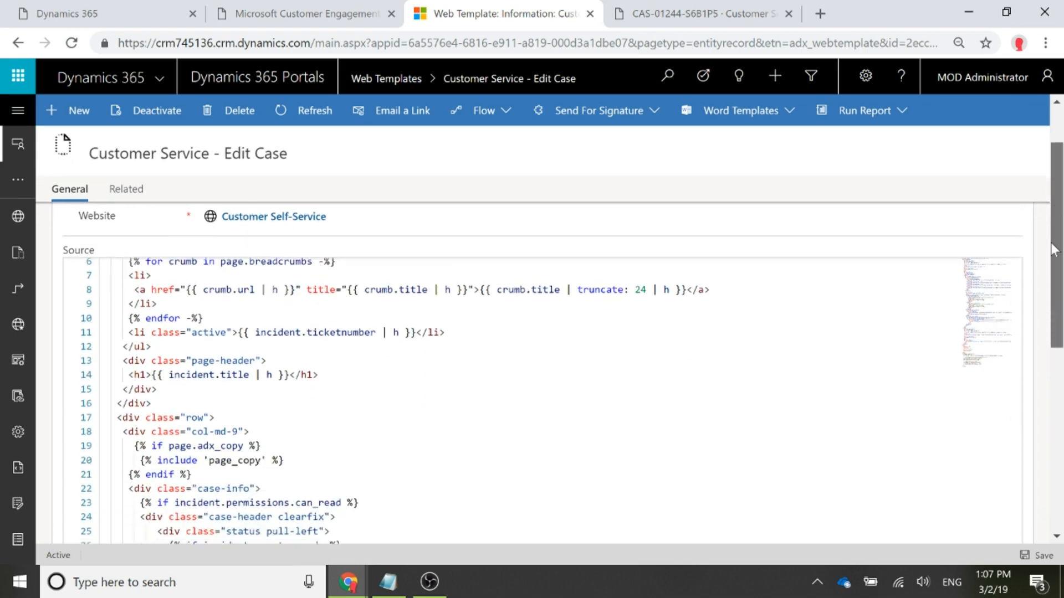
scroll(537, 371, "down", 4)
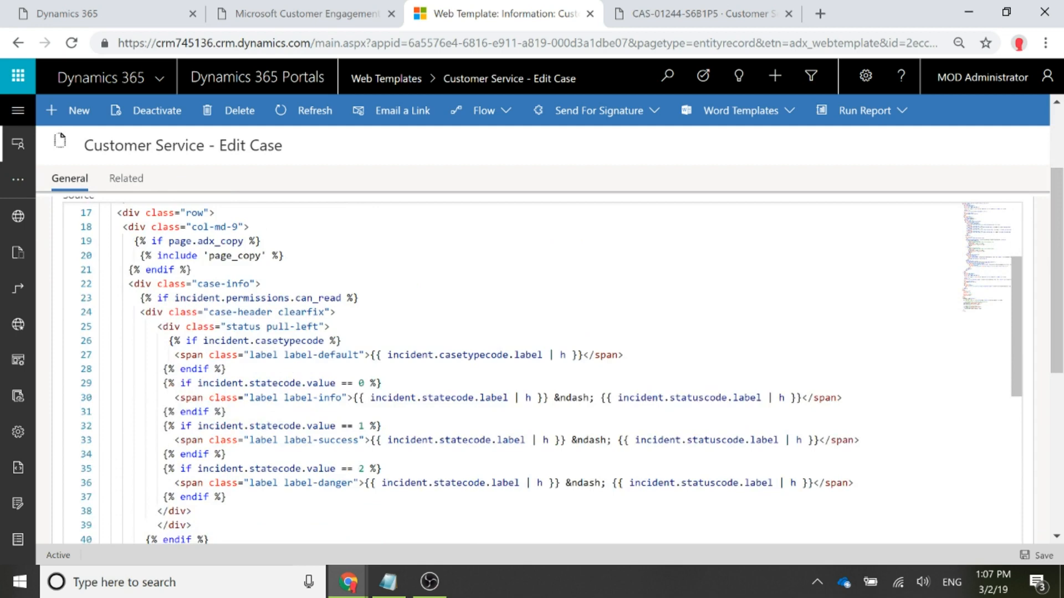
scroll(538, 372, "down", 4)
left_click(100, 405)
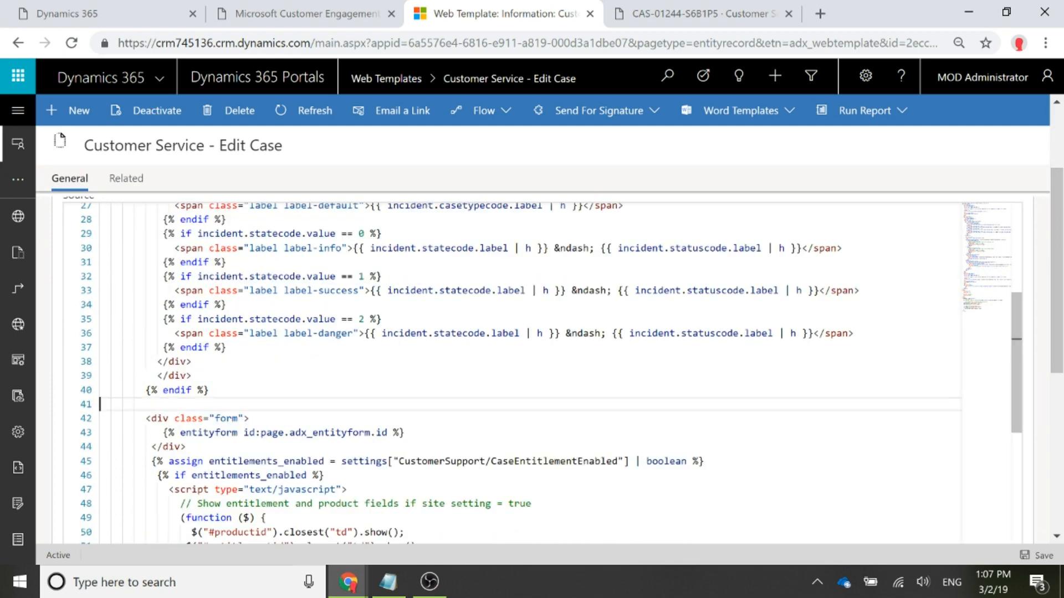
left_click_drag(250, 418, 146, 418)
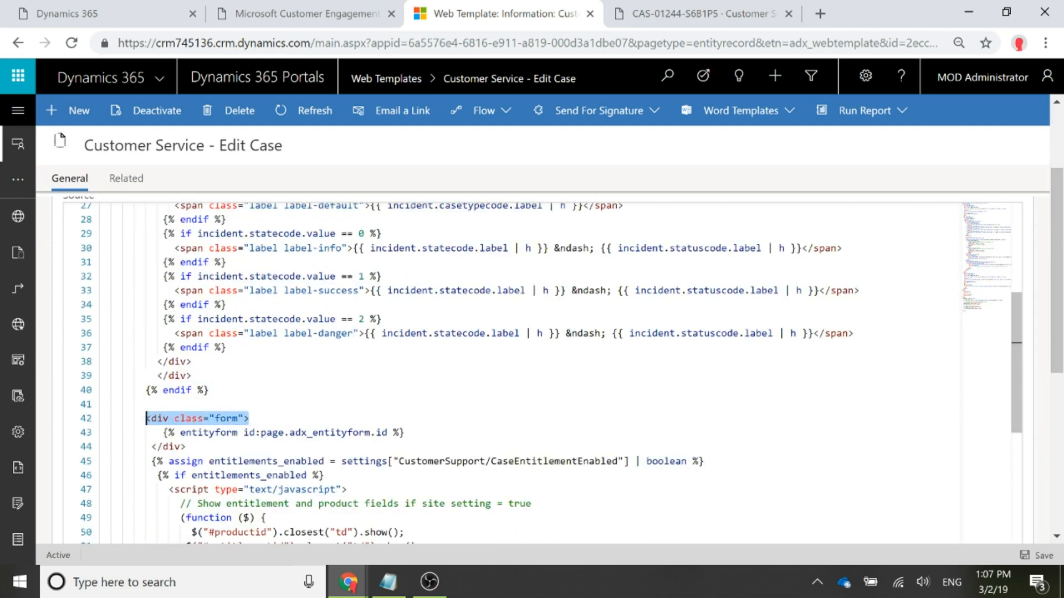
left_click(100, 404)
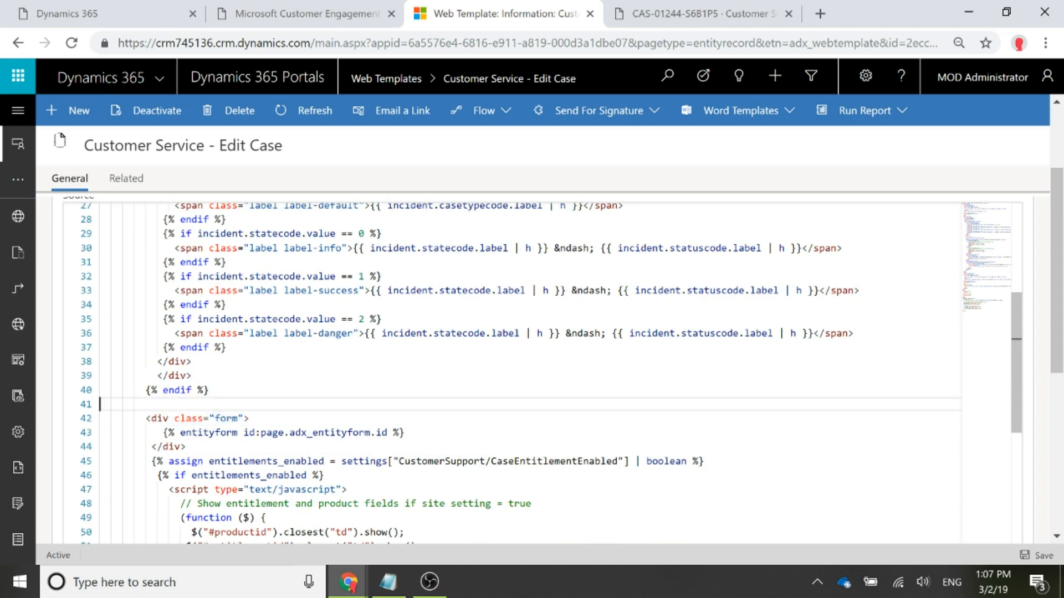
left_click(388, 581)
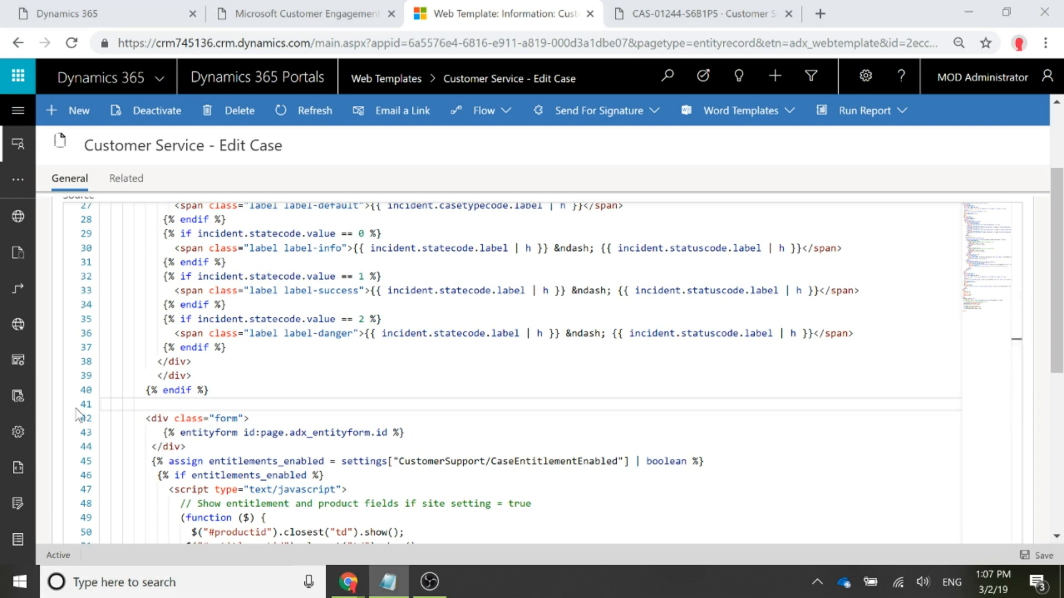
left_click(104, 405)
type("{% editable snippets 'CustomerService/Case/HeaderInfo' type: 'html' %}")
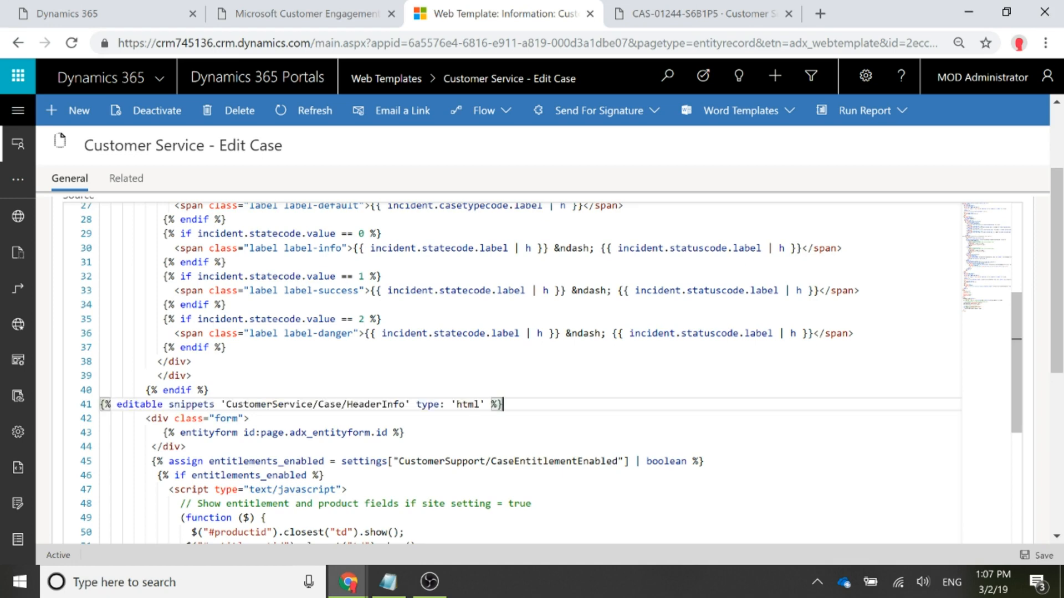
- Review the inserted tag's editable snippets keyword, snippet name and html type, and save the web template
left_click_drag(116, 404, 215, 403)
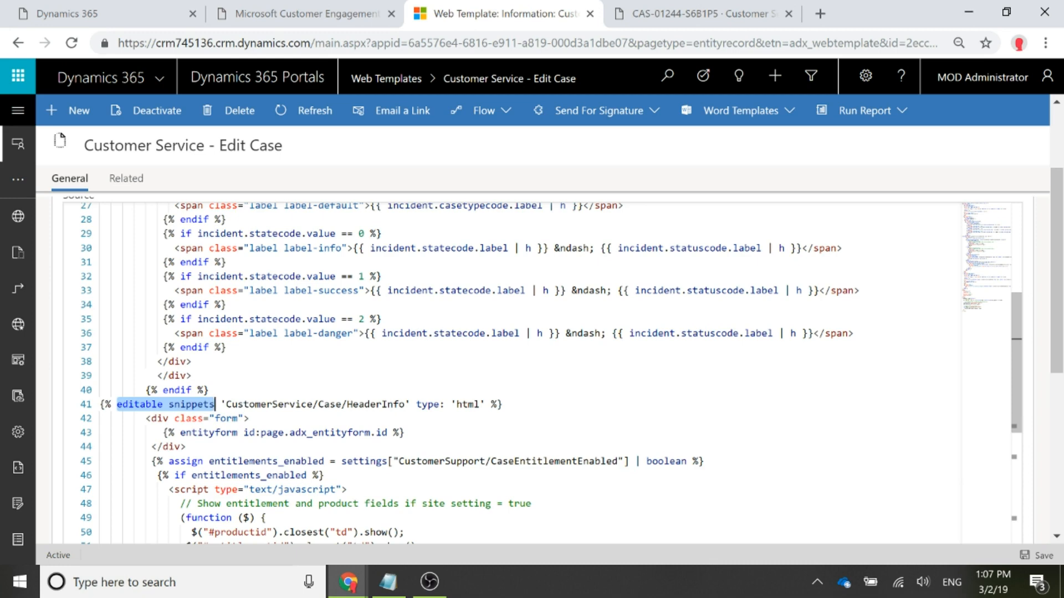
left_click_drag(226, 404, 405, 404)
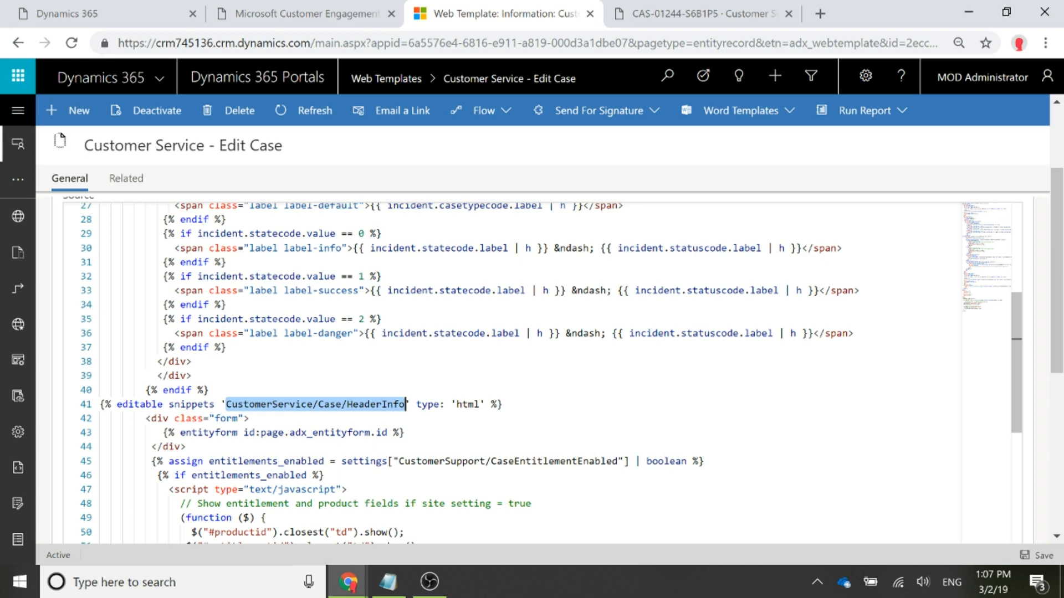
left_click(463, 403)
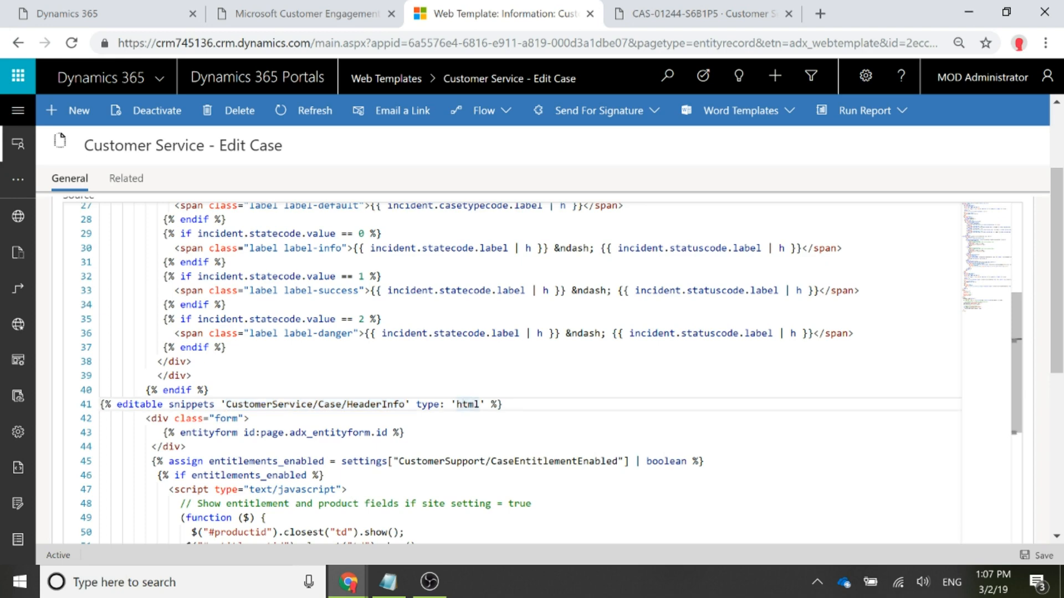
double_click(462, 404)
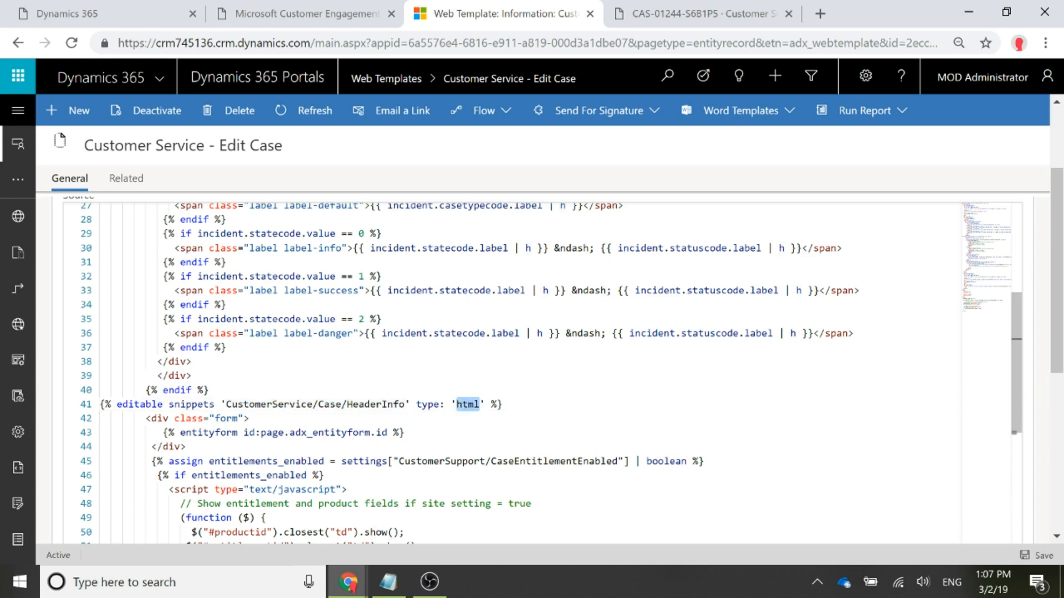
left_click(1039, 559)
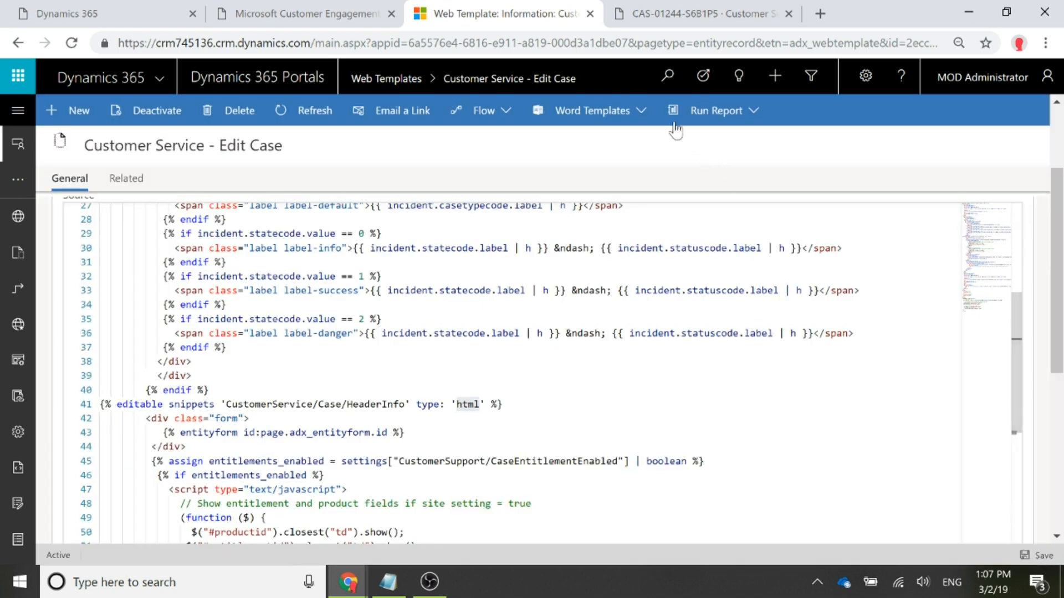
- Switch to the customer portal and reopen the Product question case from the My Support case list
left_click(645, 17)
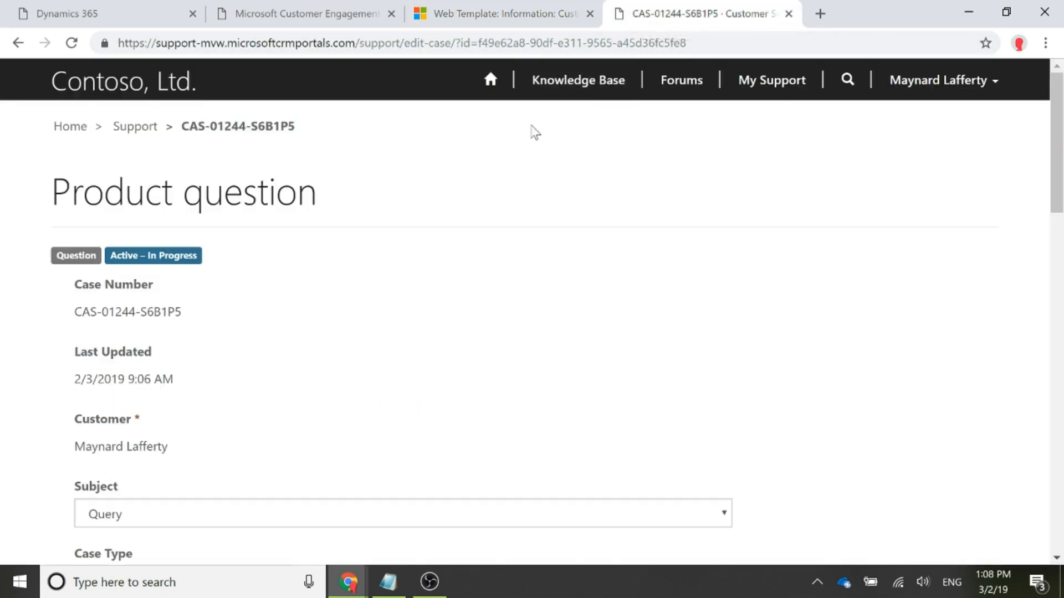
left_click(775, 83)
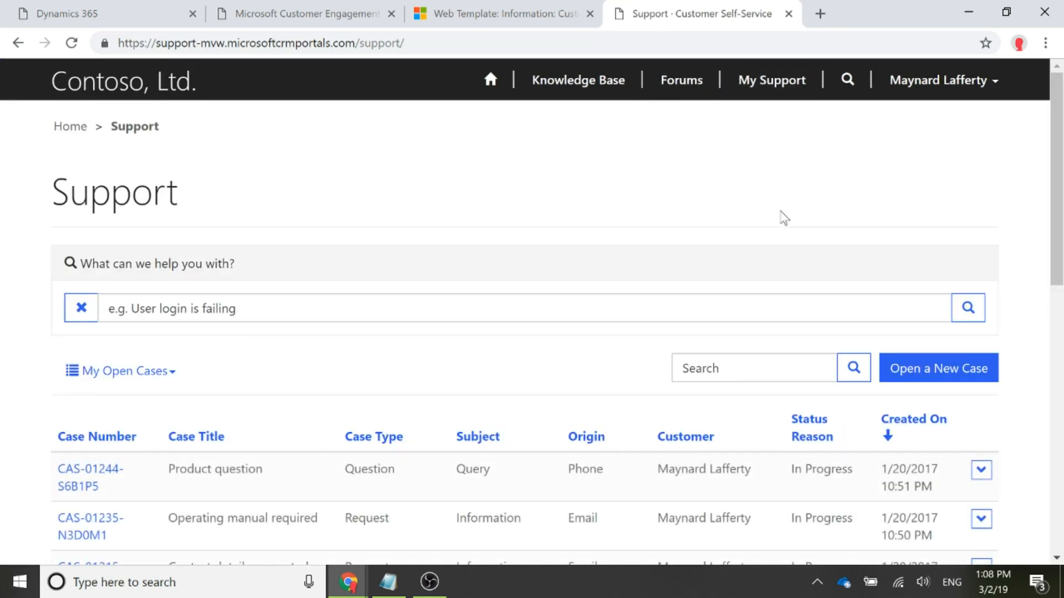
scroll(497, 331, "down", 2)
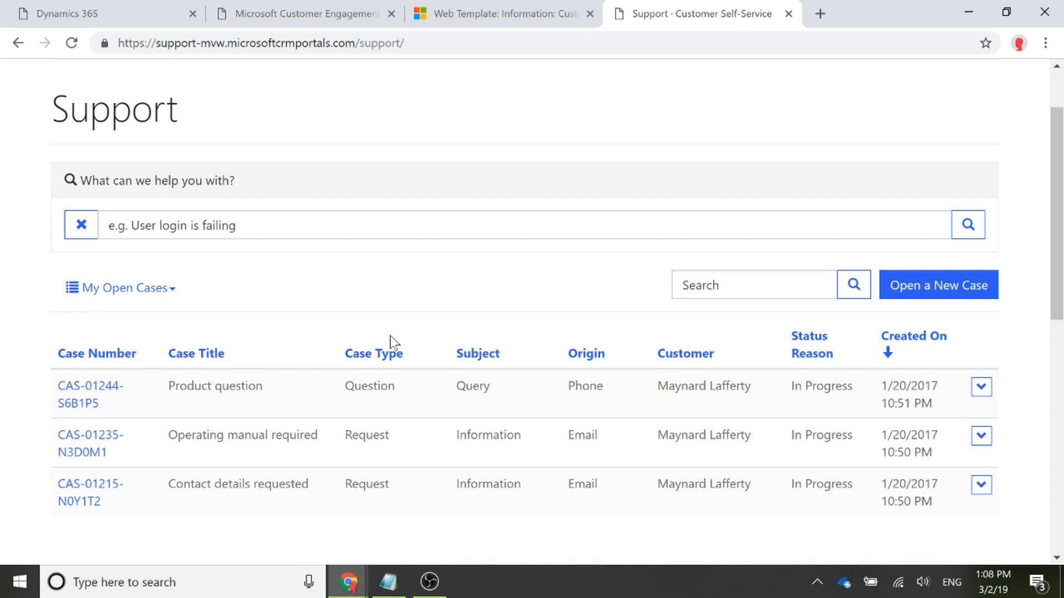
left_click(79, 402)
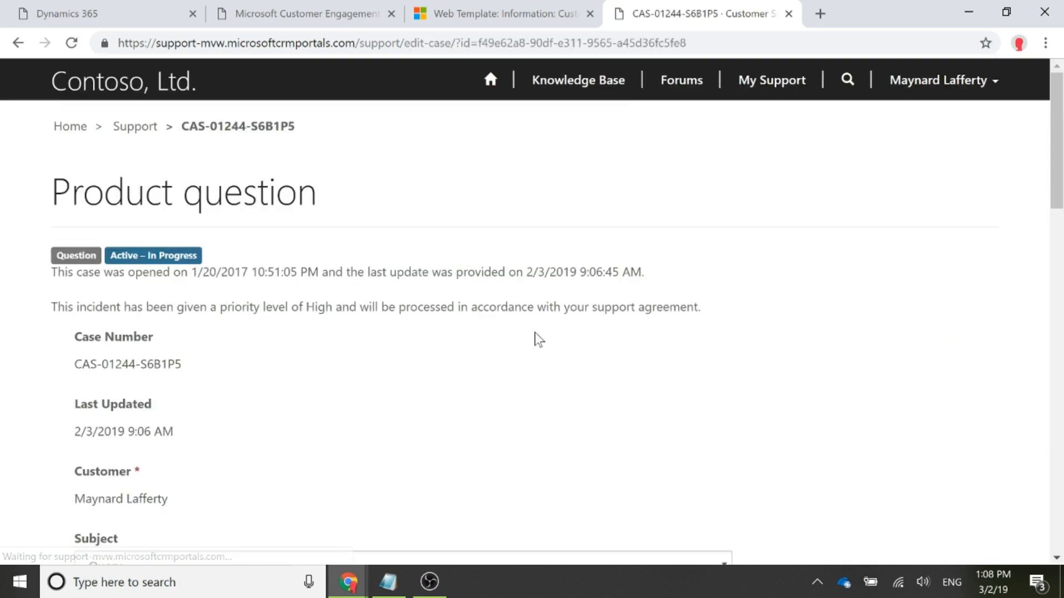
- Examine the header text on the case page, checking the opened date, last update date and priority sentence
left_click_drag(707, 311, 57, 272)
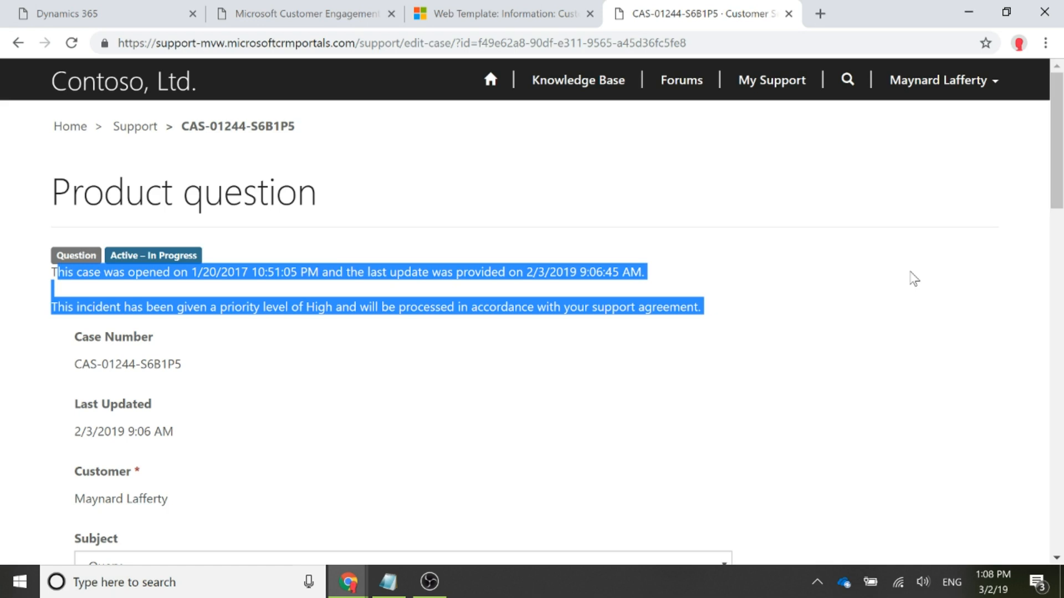
left_click(836, 310)
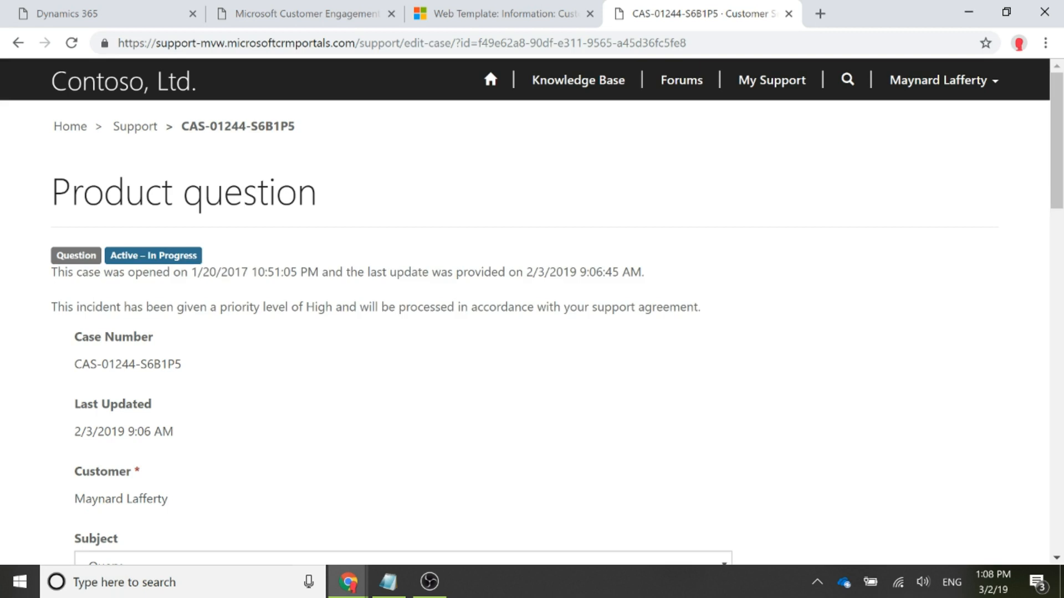
left_click_drag(191, 272, 322, 272)
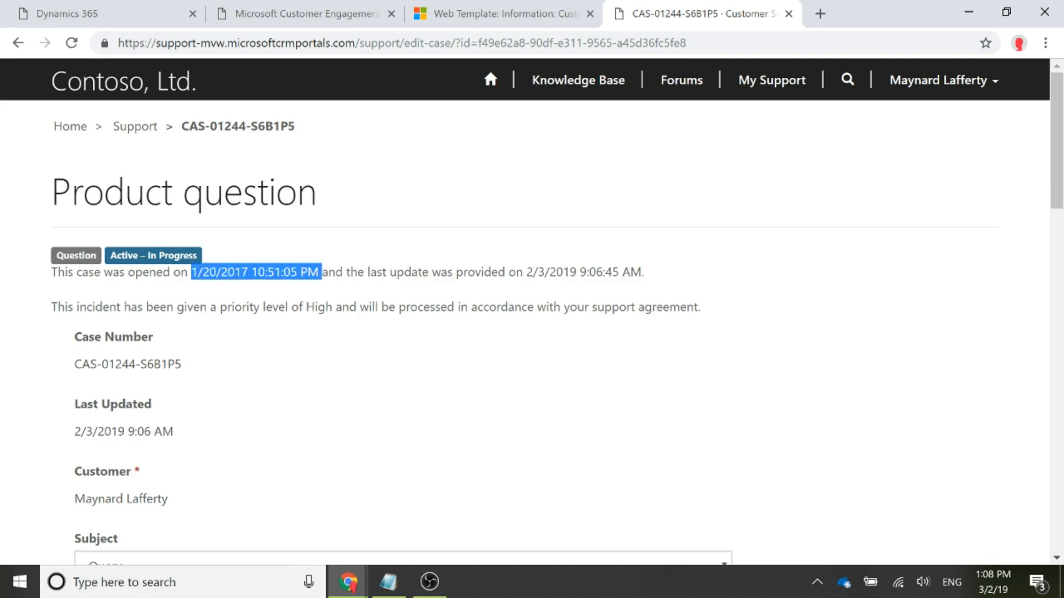
left_click(527, 272)
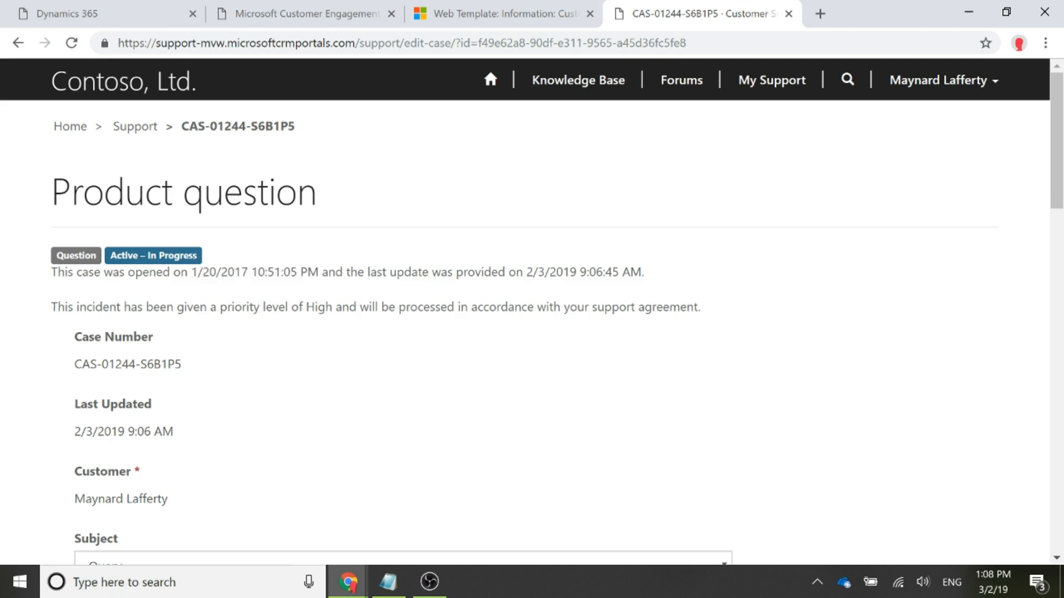
left_click_drag(526, 272, 642, 272)
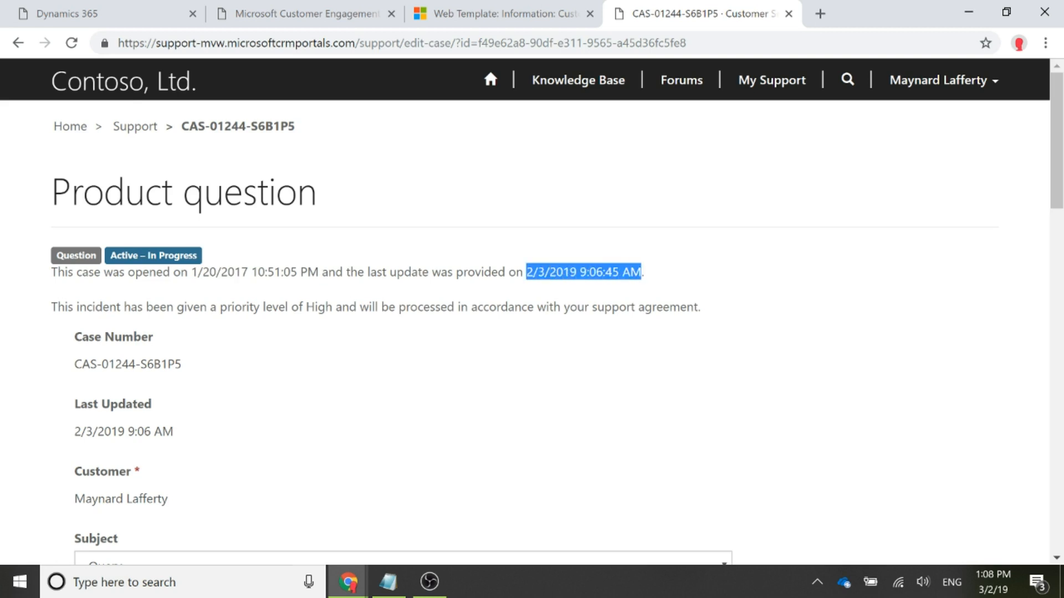
left_click(676, 347)
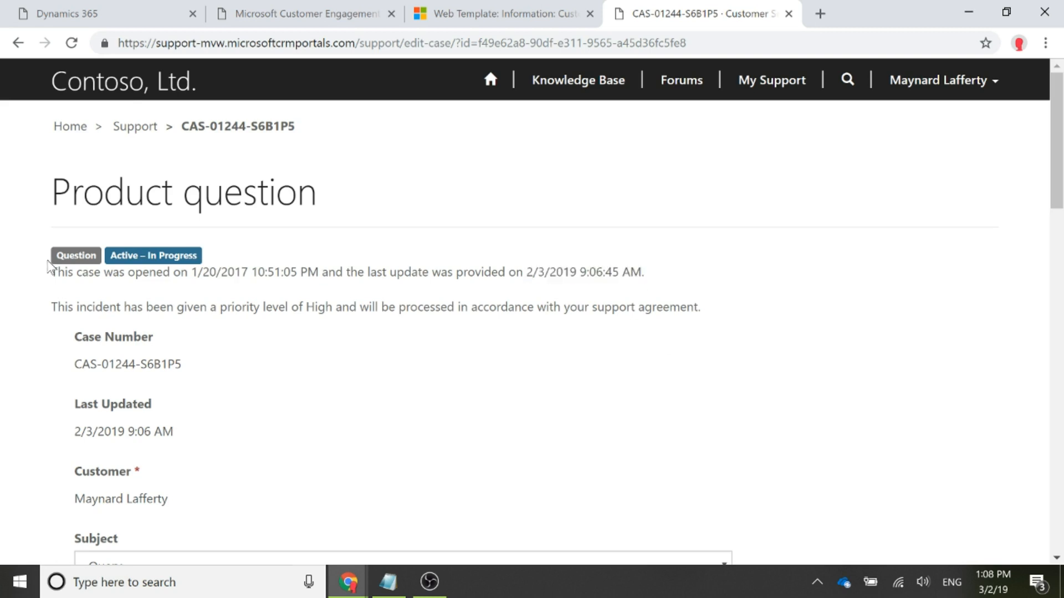
left_click_drag(44, 307, 724, 313)
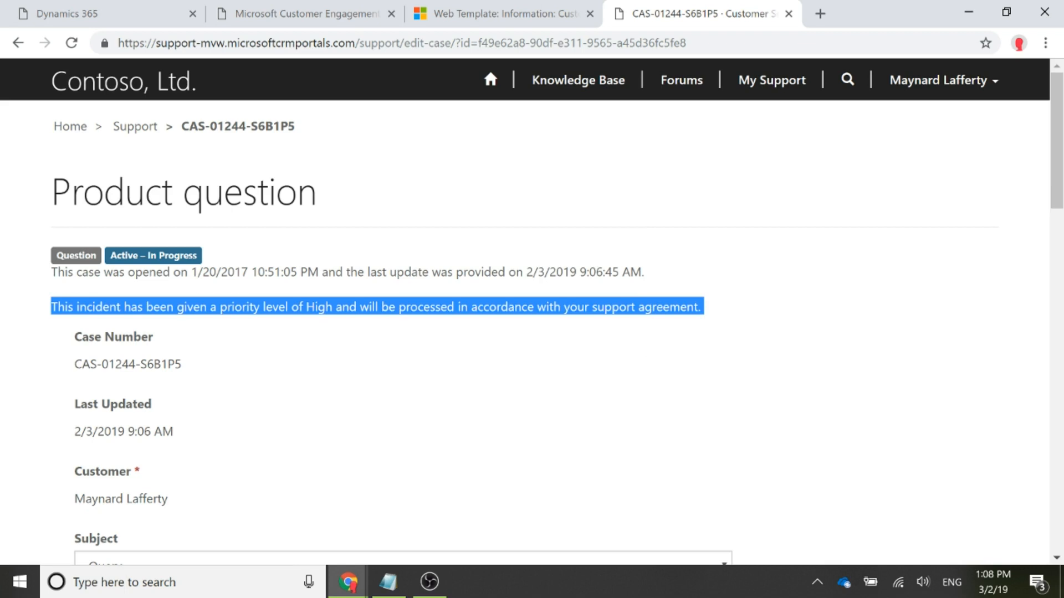
left_click(853, 362)
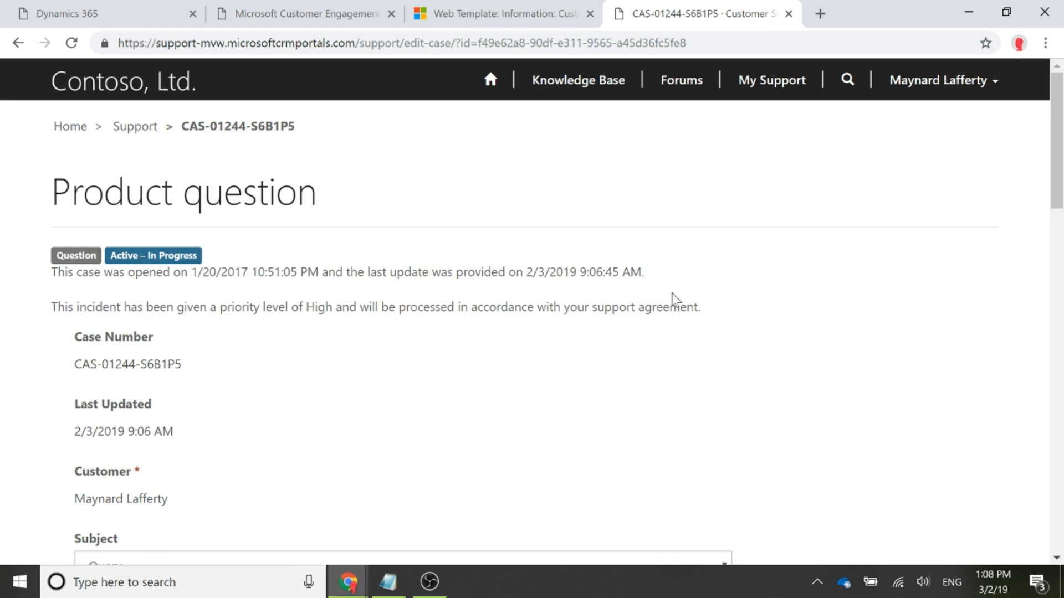
left_click_drag(746, 311, 58, 272)
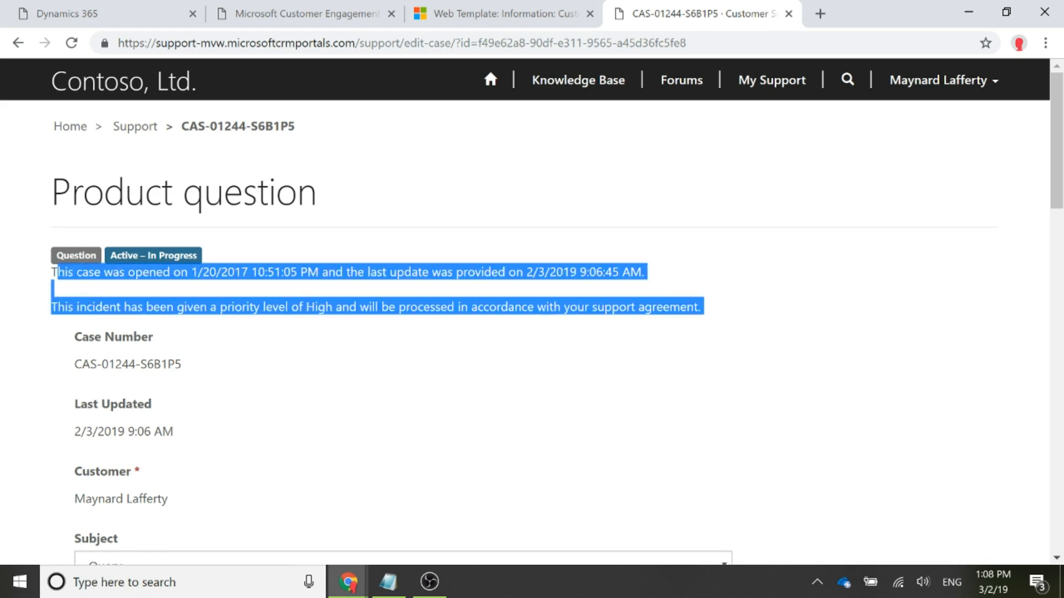
left_click(849, 285)
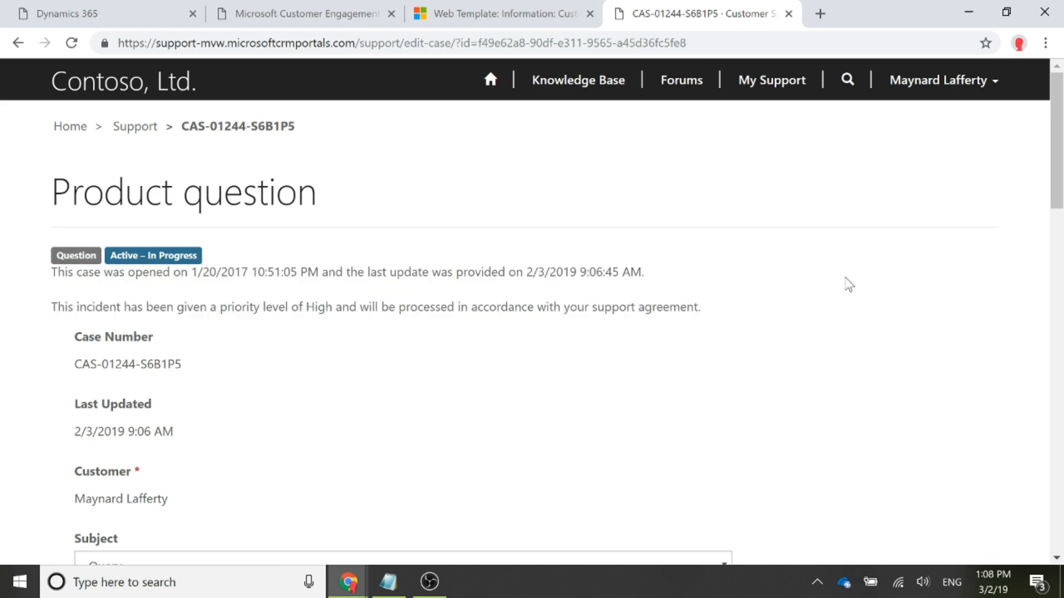
- Return to the Edit Case web template in Dynamics 365, review its snippet tag, and open the recently used CustomerService/Case/HeaderInfo content snippet
left_click(465, 8)
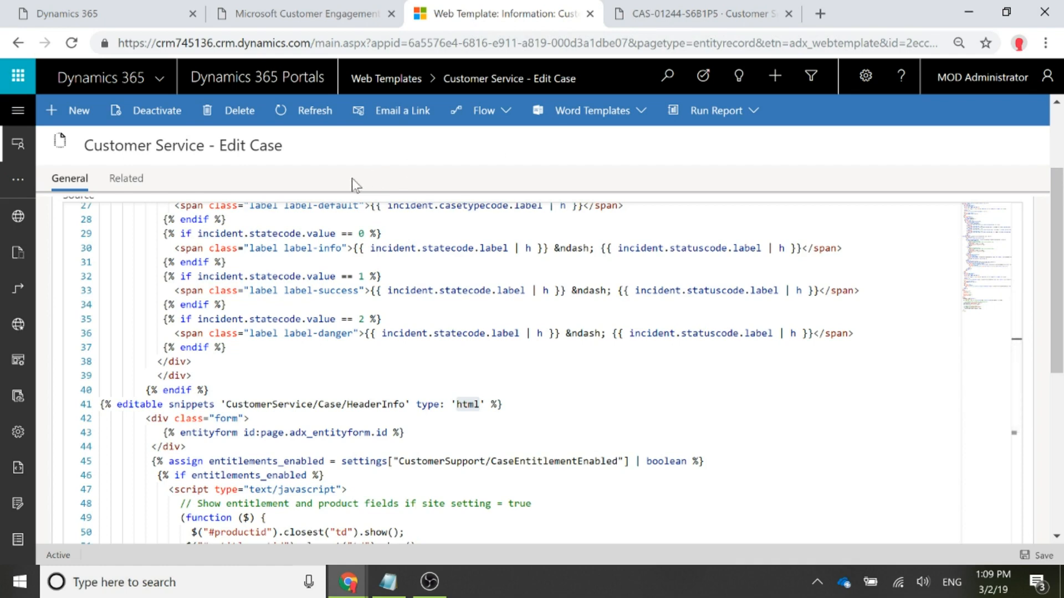
left_click_drag(503, 403, 18, 407)
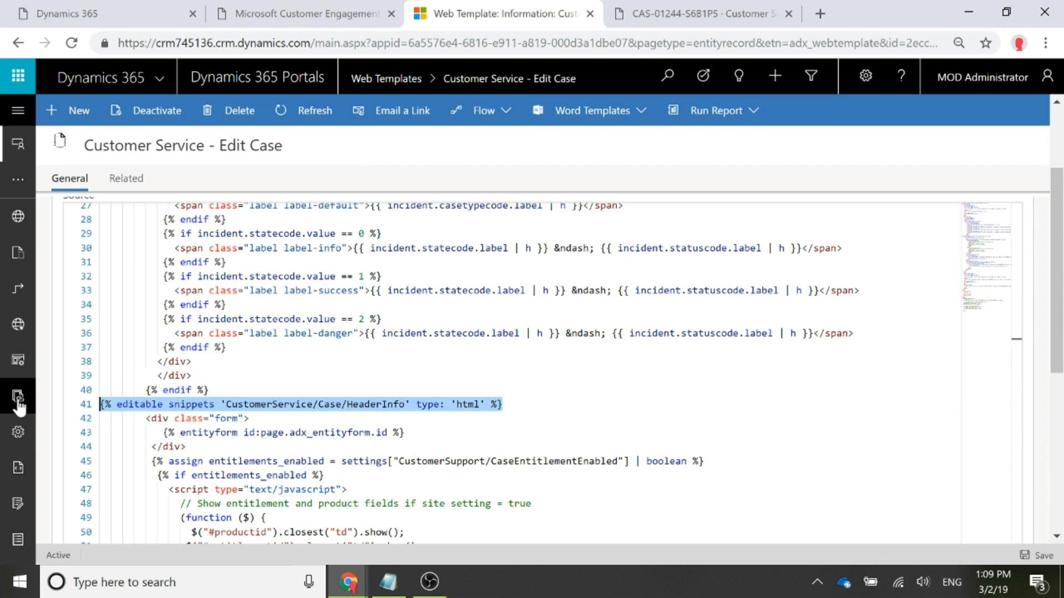
left_click(16, 143)
left_click(169, 398)
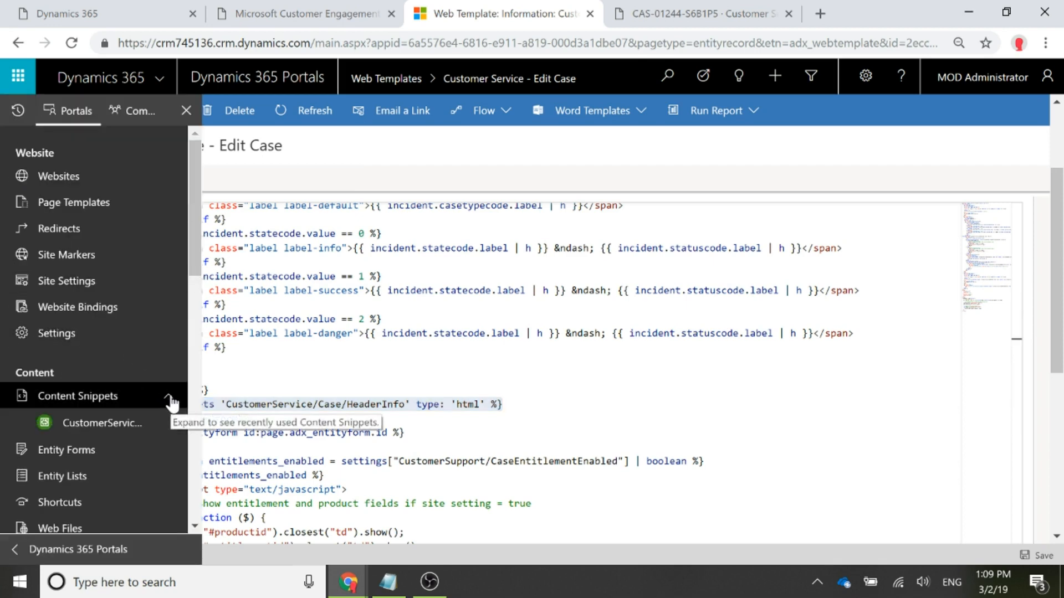
left_click(82, 427)
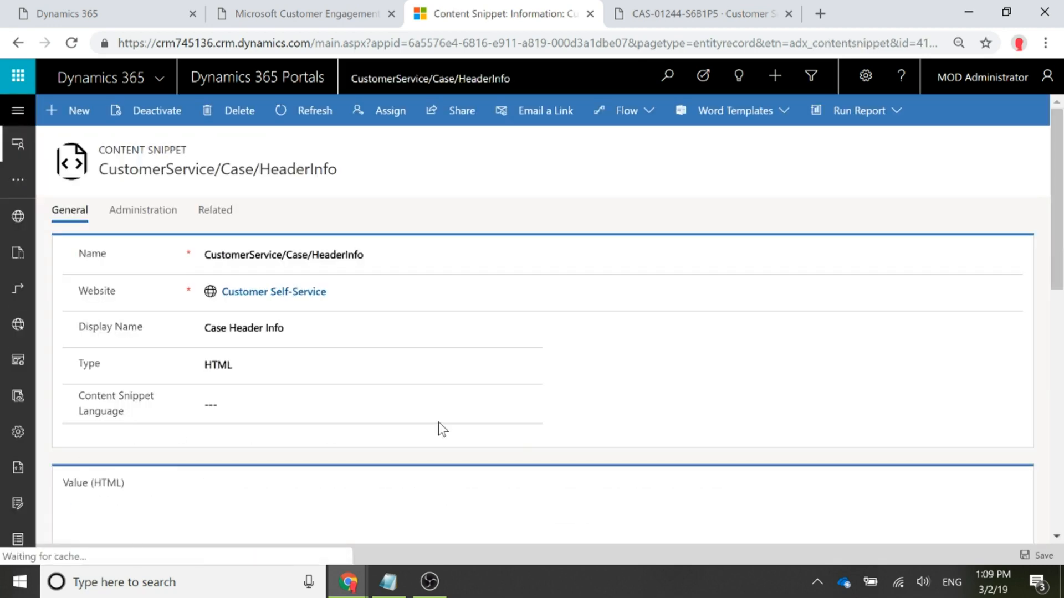
- Make the {{incident.prioritycode.label}} placeholder bold in the snippet's HTML value and save the content snippet
scroll(677, 401, "down", 3)
scroll(615, 256, "down", 3)
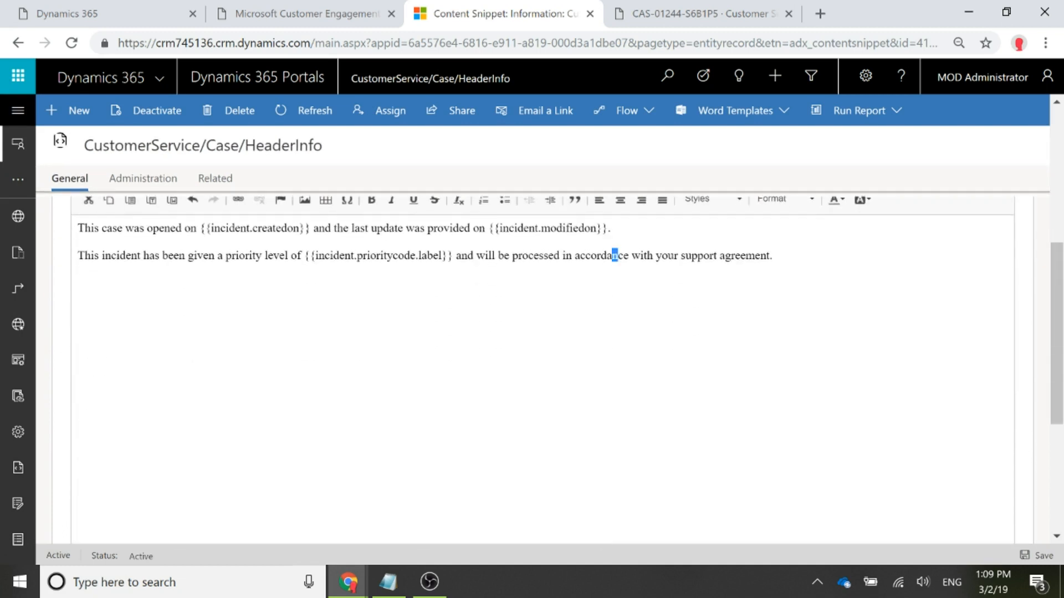
left_click_drag(453, 255, 304, 256)
scroll(388, 266, "up", 2)
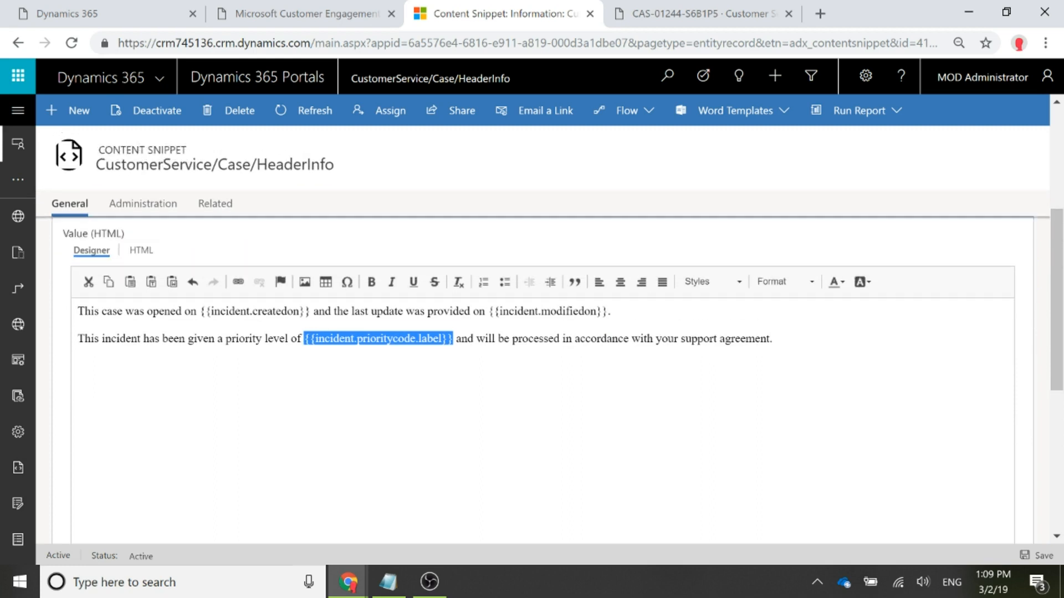
left_click(372, 283)
left_click(502, 338)
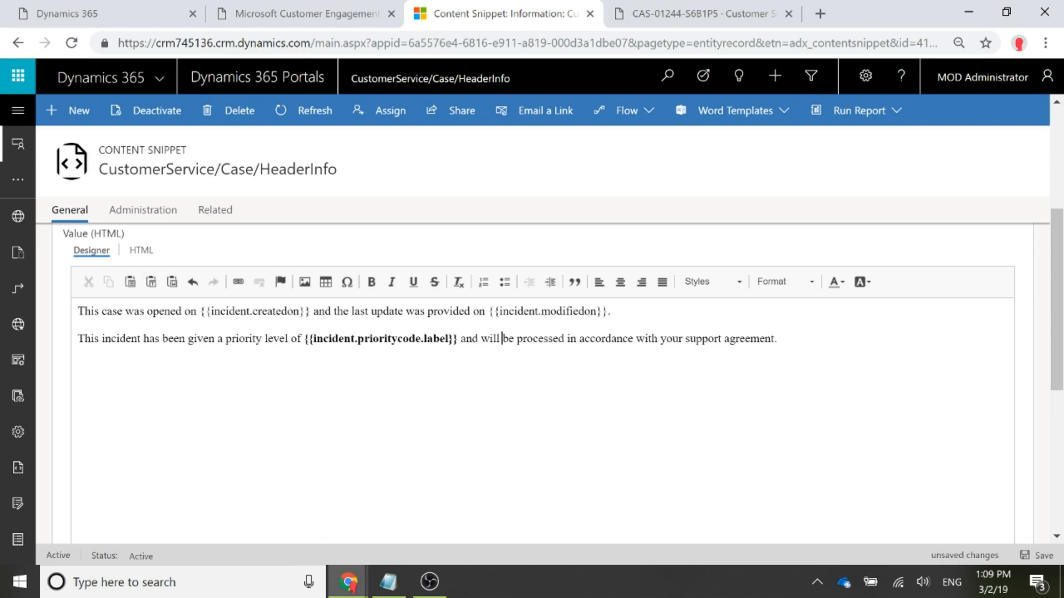
left_click(1036, 555)
- Switch to the customer portal, filter the Support case list to My Closed Cases, and open the Parent Case for Error E39X761 case
left_click(685, 12)
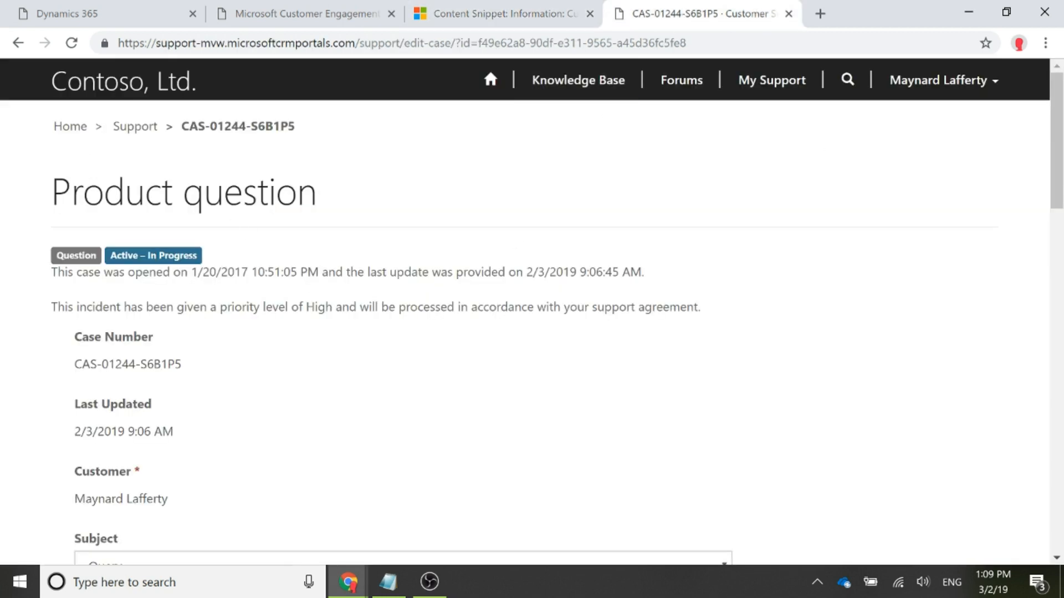
left_click(151, 129)
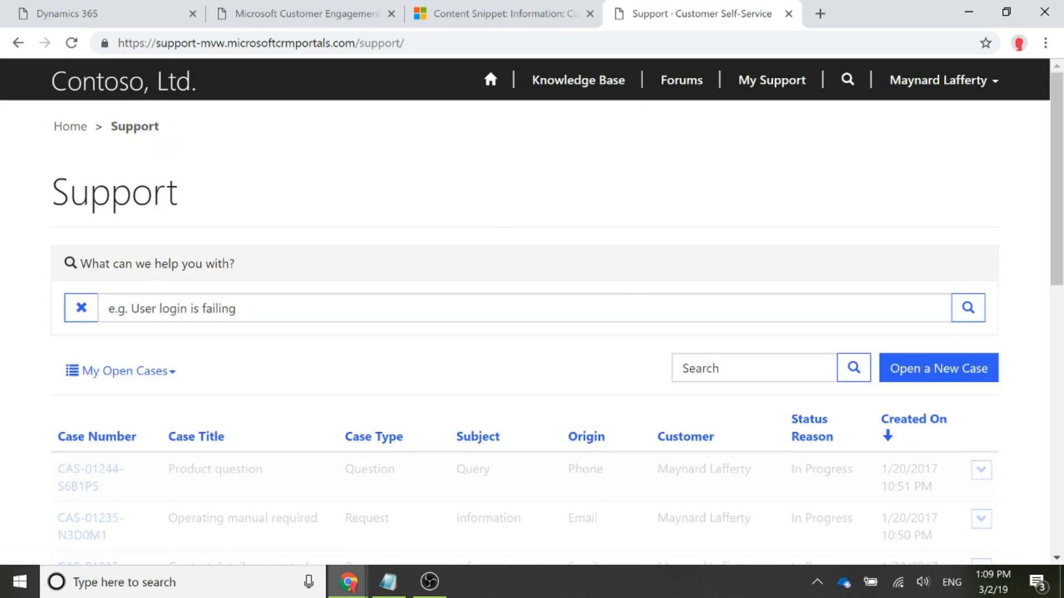
left_click(139, 381)
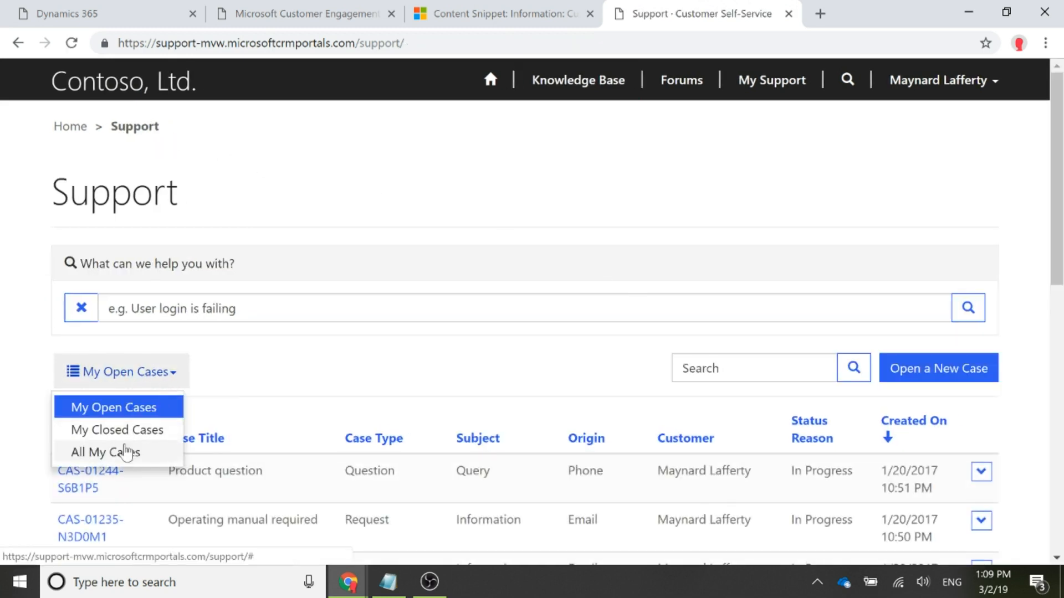
left_click(138, 432)
scroll(363, 397, "down", 1)
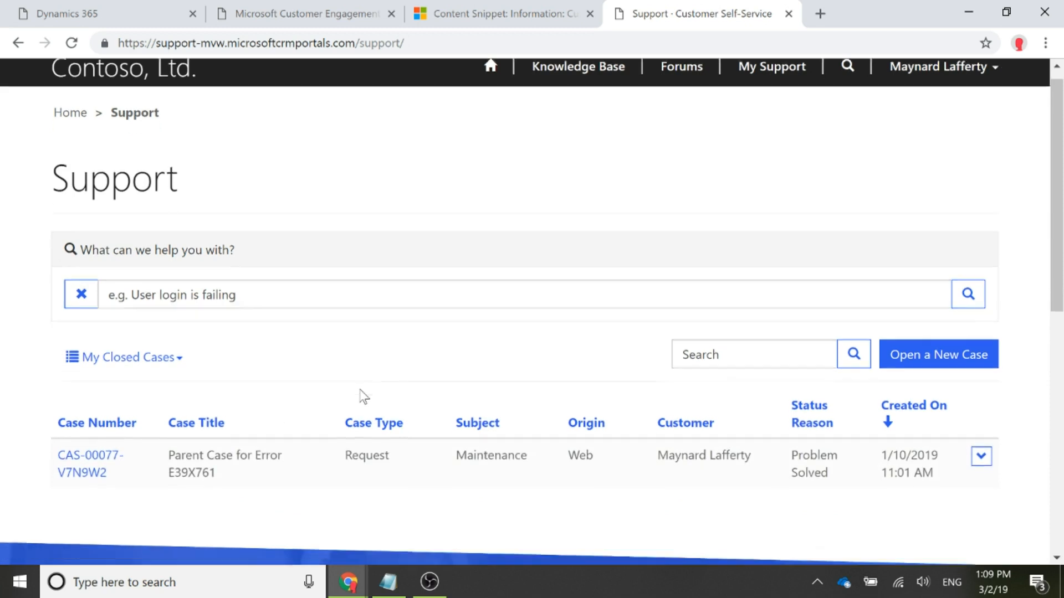
left_click(105, 400)
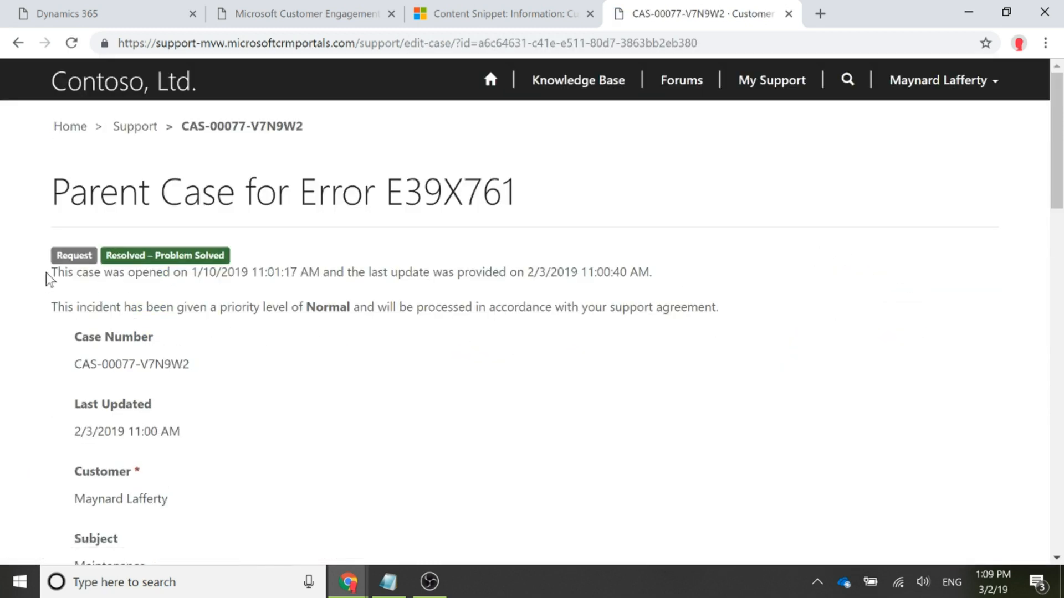
- Examine the resolved case's header text, checking the opened and last update dates
left_click_drag(51, 272, 714, 277)
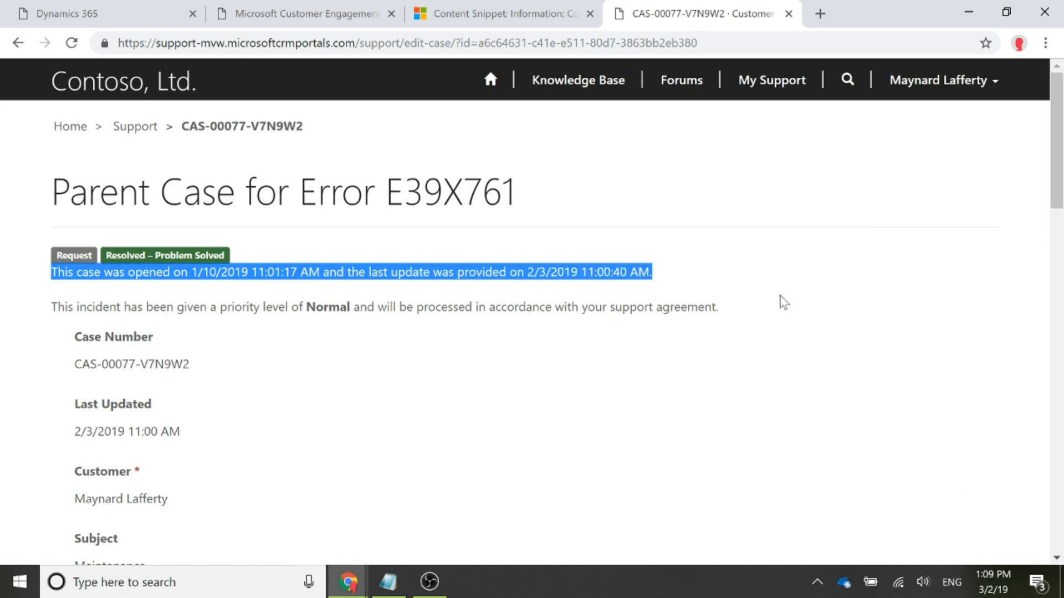
left_click(15, 286)
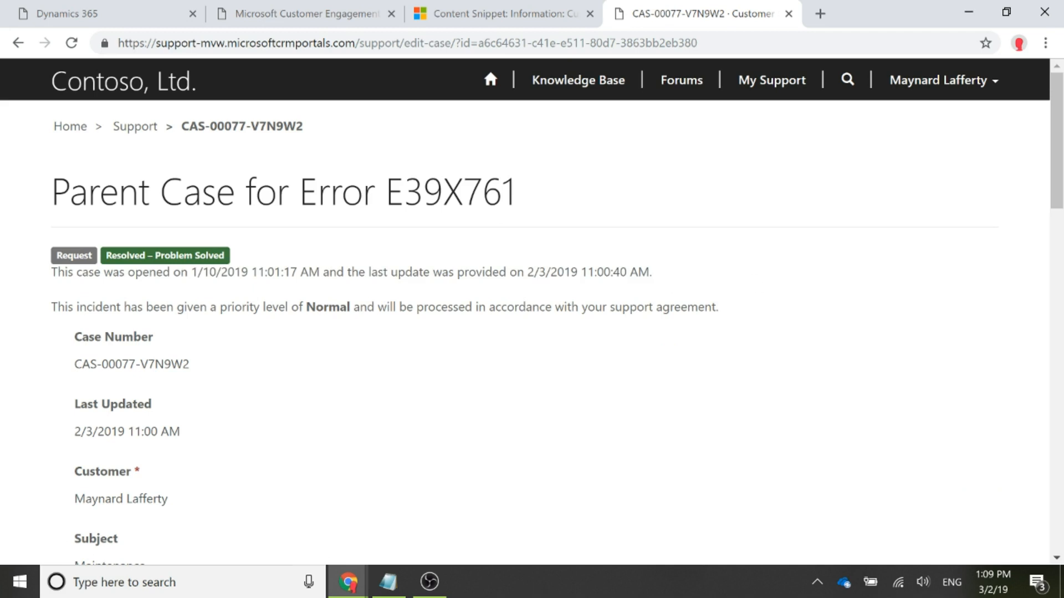
left_click_drag(527, 272, 749, 275)
left_click(797, 275)
- Replace the CustomerService/Case/HeaderInfo snippet's HTML value with the prepared Liquid text branching on incident.statecode.label for Active and Inactive cases, and save it
key("alt+Tab")
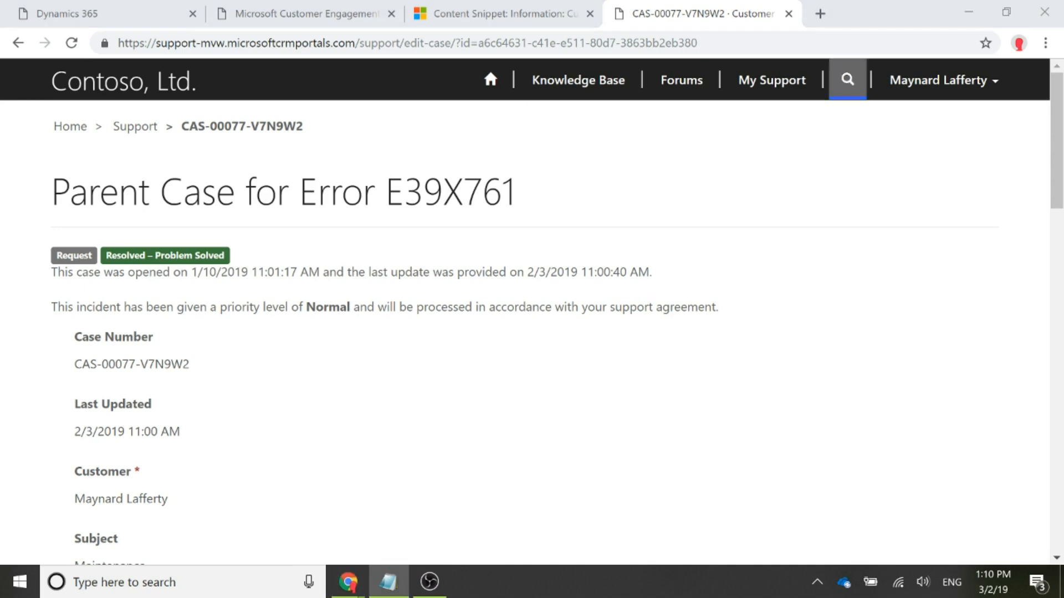
left_click(483, 4)
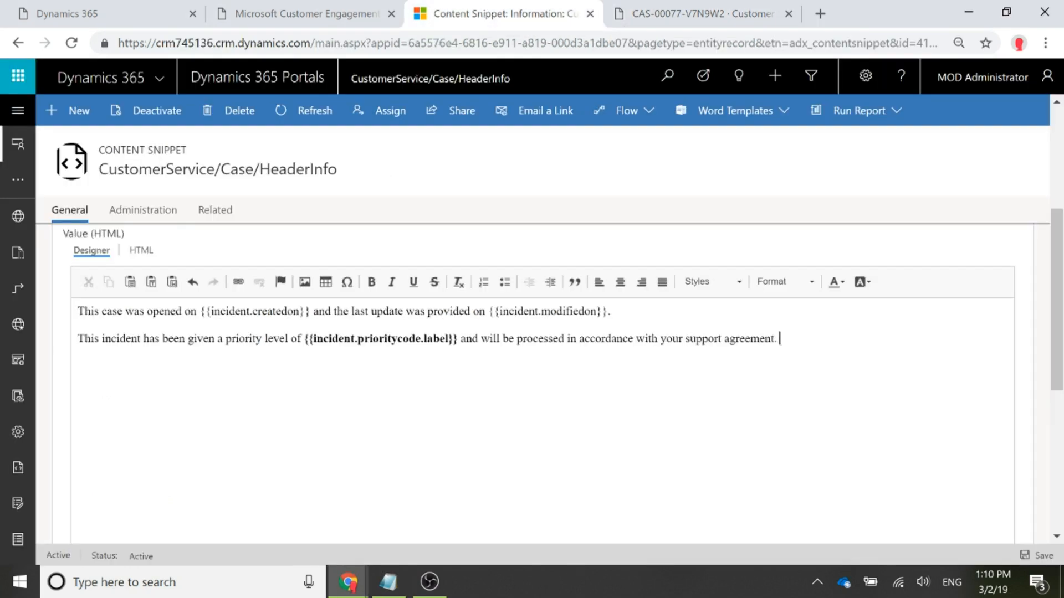
left_click_drag(780, 339, 71, 299)
key("Delete")
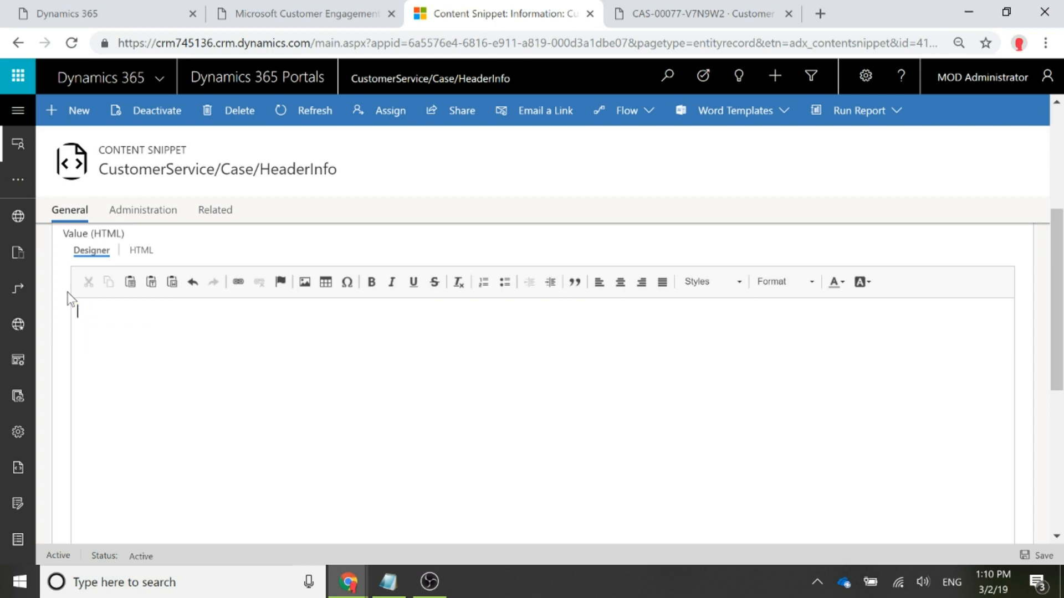
type("{% if incident.statecode.label ==\"Active\" %} This case was opened on {{incident.createdon}} and the last update was provided on {{incident.modifiedon}}.  This incident has been given a priority level of {{incident.prioritycode.label}} and will be processed in accordance with your support agreement. {% else if incident.statecode.label ==\"Inactive\" %} This case was opened on {{incident.createdon}} and resolved on {{incident.adx_resolutiondate}}. For questions regarding this case, please contact Support on 01234 567 890. {% endif %}")
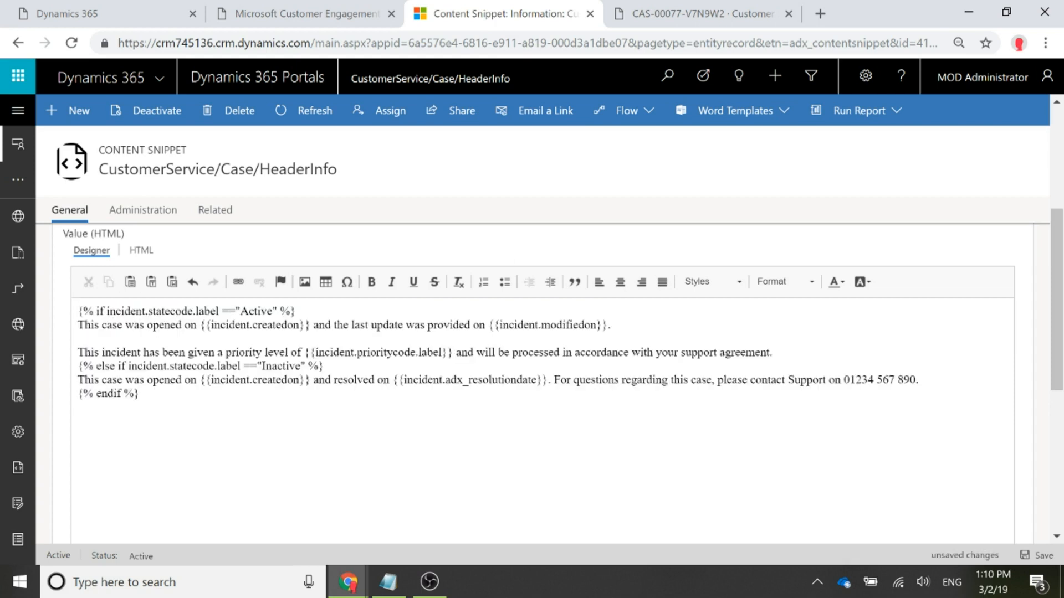
key("ctrl+s")
- Review the snippet's Active branch, covering the incident.statecode.label condition and the opened, last update and priority text
left_click_drag(106, 310, 219, 311)
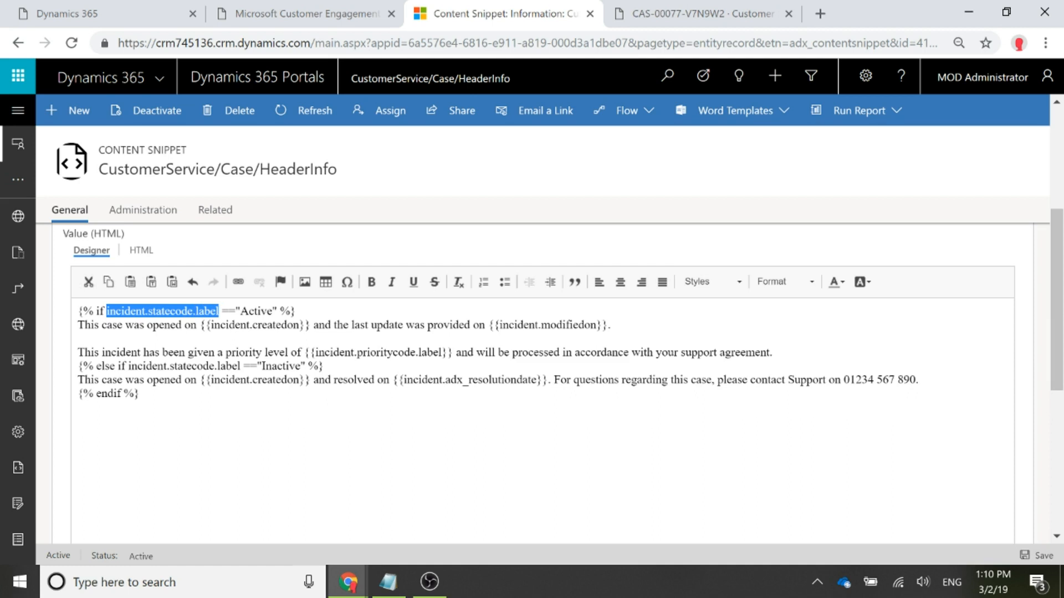
left_click(204, 325)
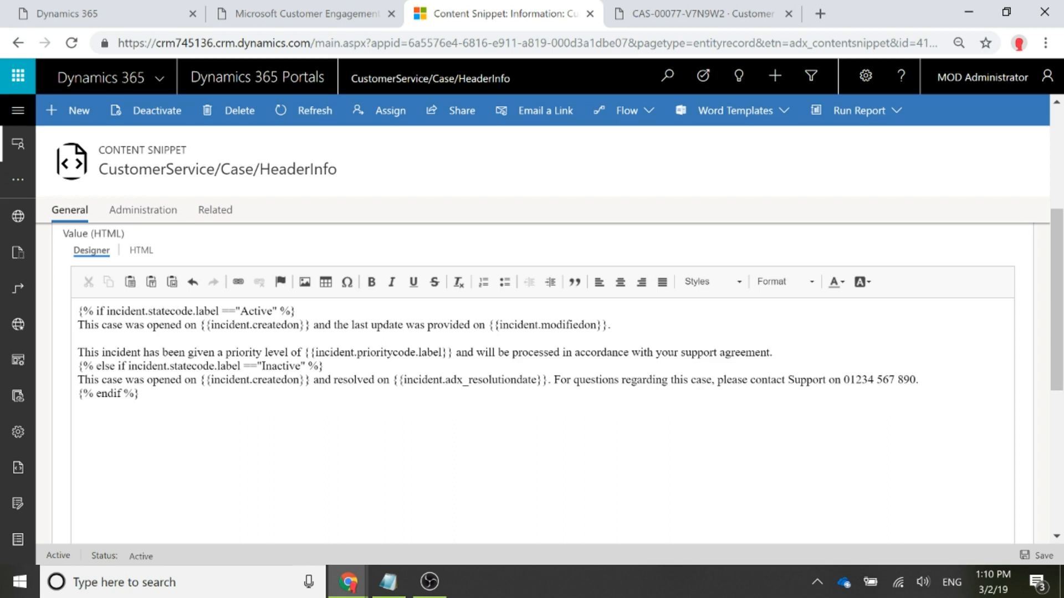
key("Home")
key("shift+End")
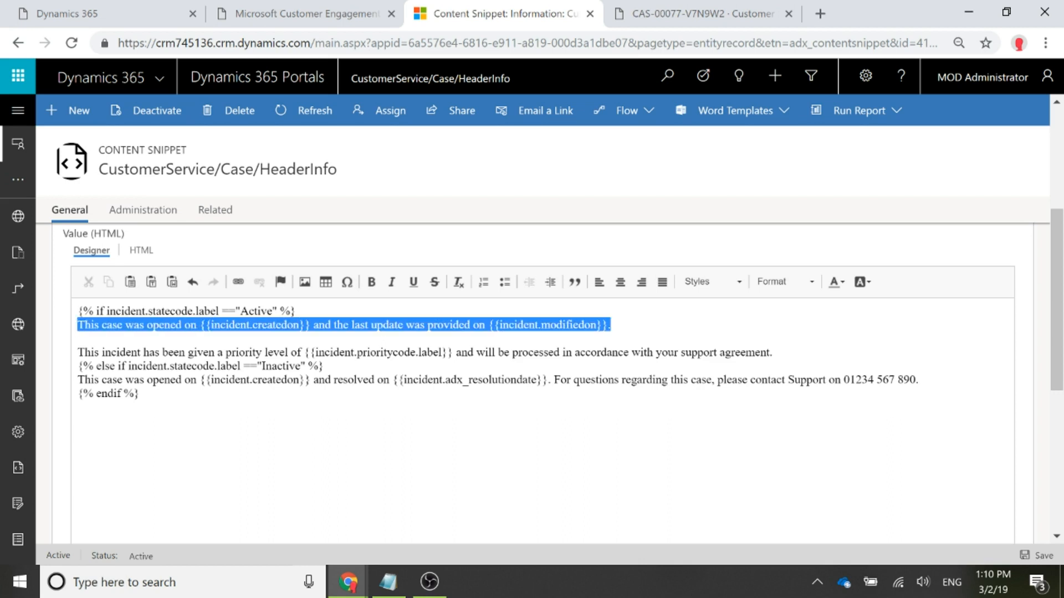
key("shift+Down")
key("shift+Down")
key("shift+End")
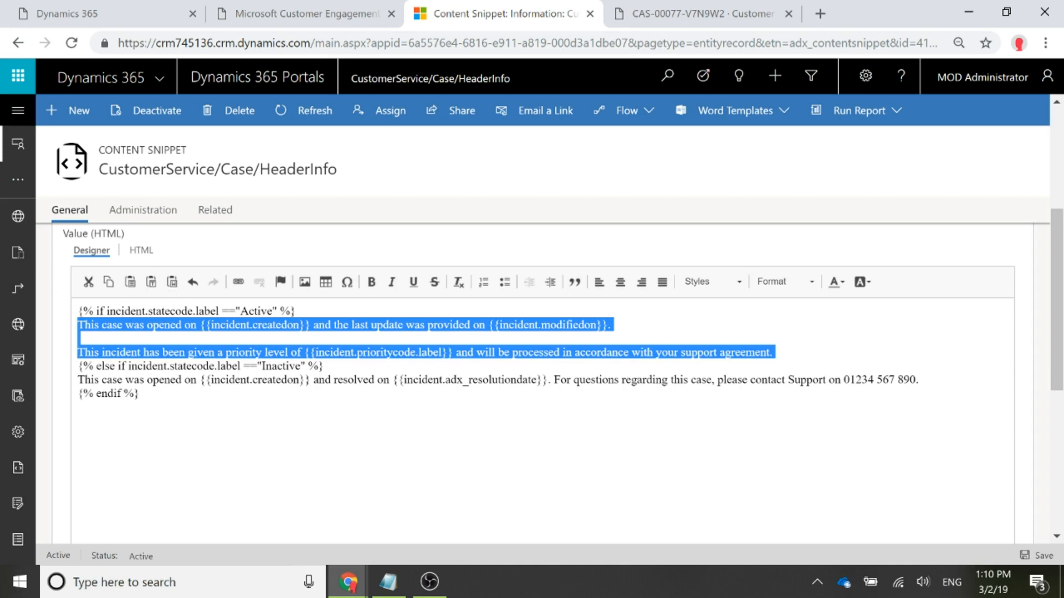
left_click(77, 407)
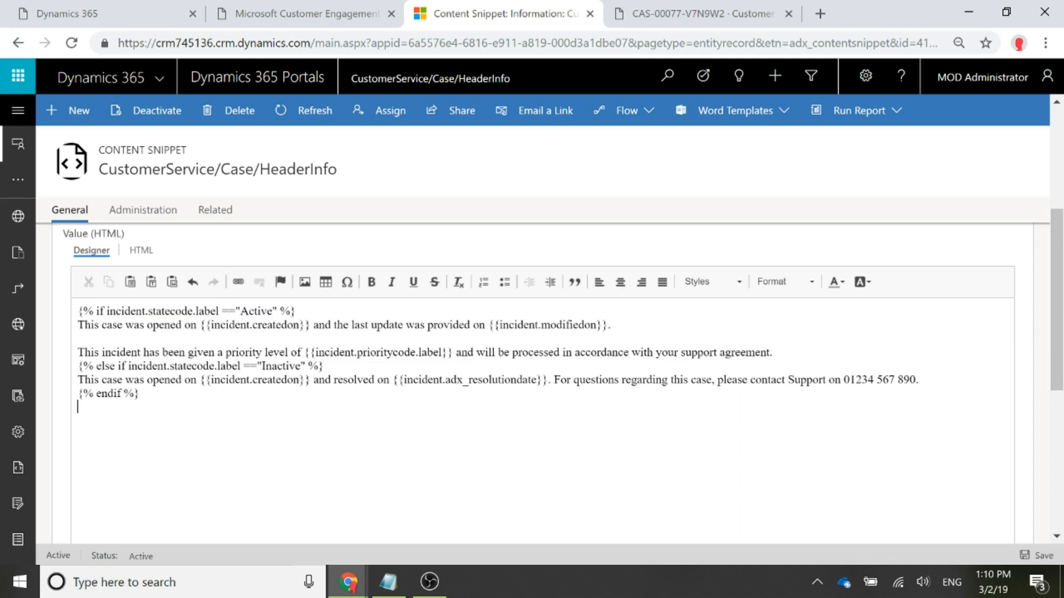
- Review the snippet's Inactive branch, covering the else if condition, the resolution date text and the support contact sentence, and save the snippet again
left_click_drag(96, 366, 128, 366)
left_click(158, 366)
left_click_drag(78, 379, 390, 379)
left_click(334, 380)
left_click(79, 407)
left_click_drag(554, 380, 918, 380)
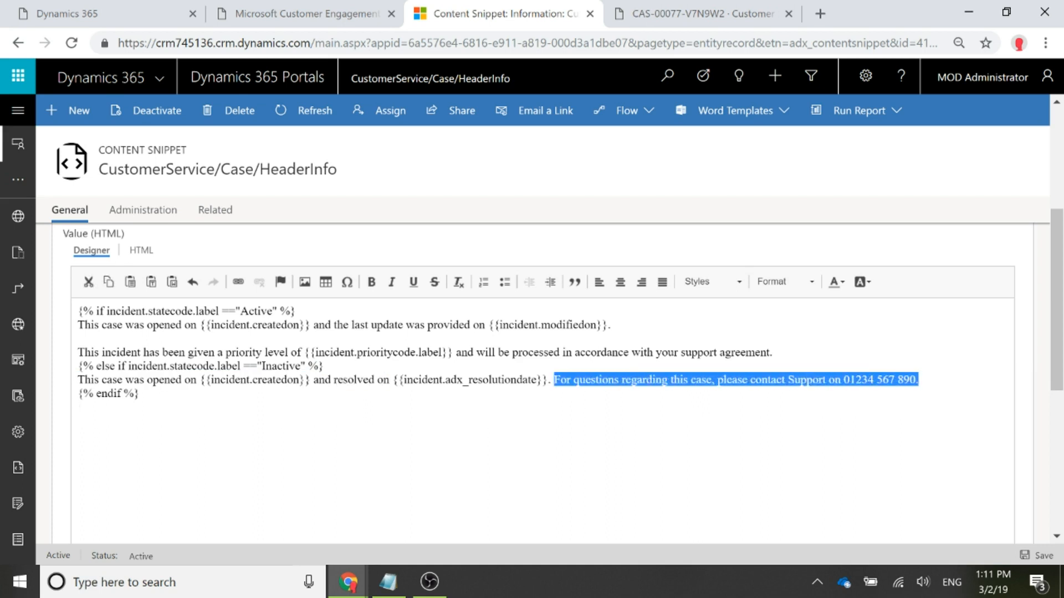
left_click(79, 407)
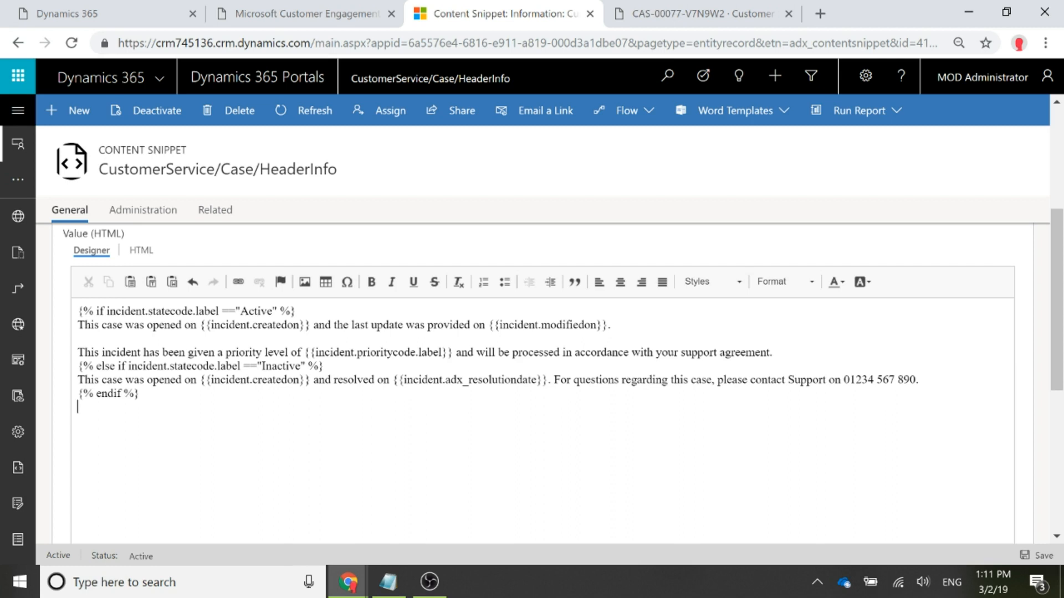
left_click(1037, 552)
left_click_drag(327, 366, 79, 368)
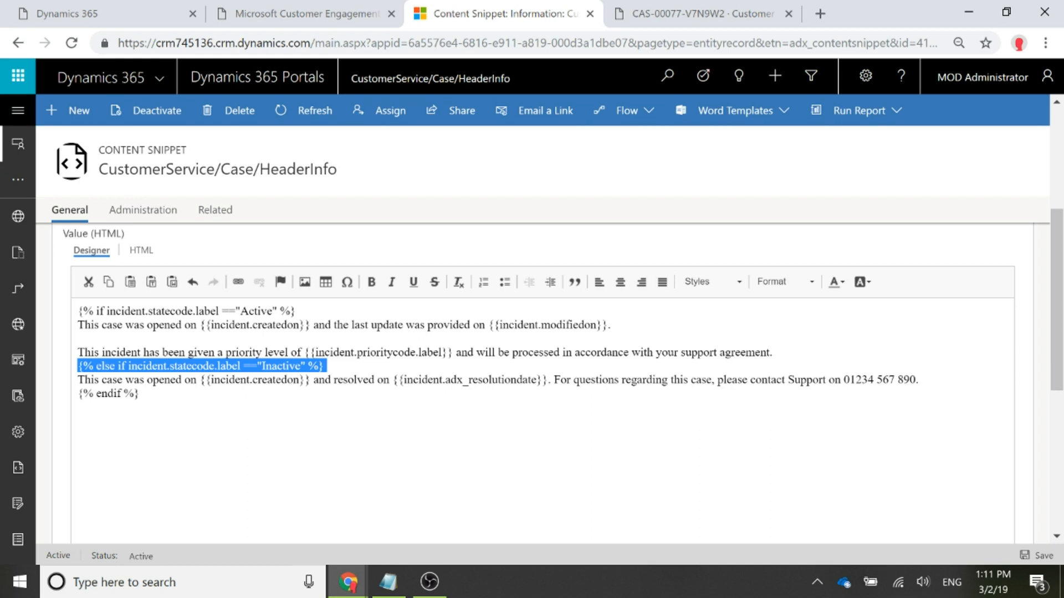
left_click(78, 407)
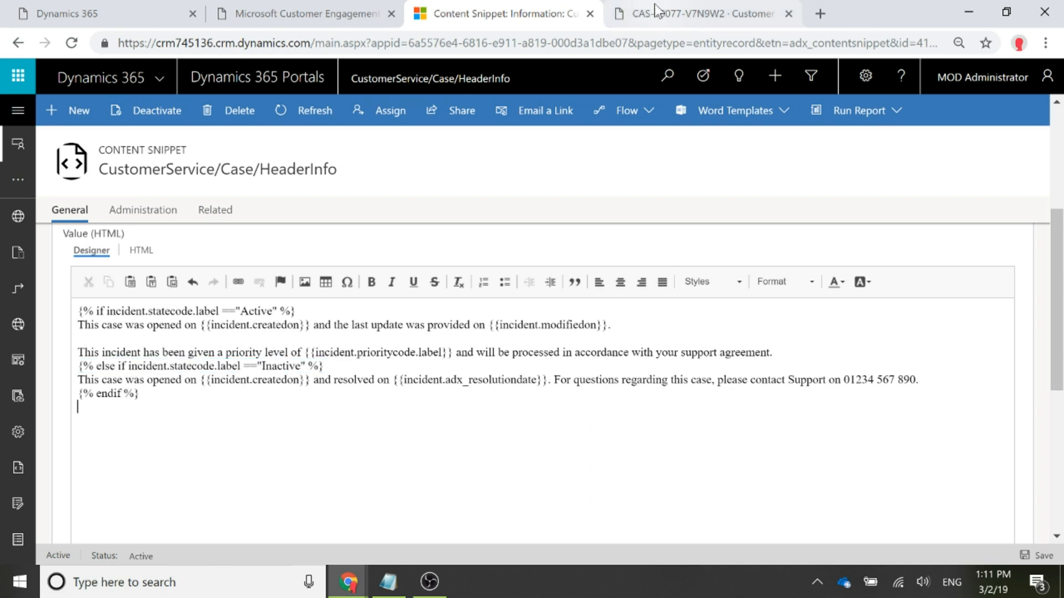
- Switch to the resolved case on the customer portal, reload the page, and examine the header's opened, resolved and support contact text
left_click(701, 14)
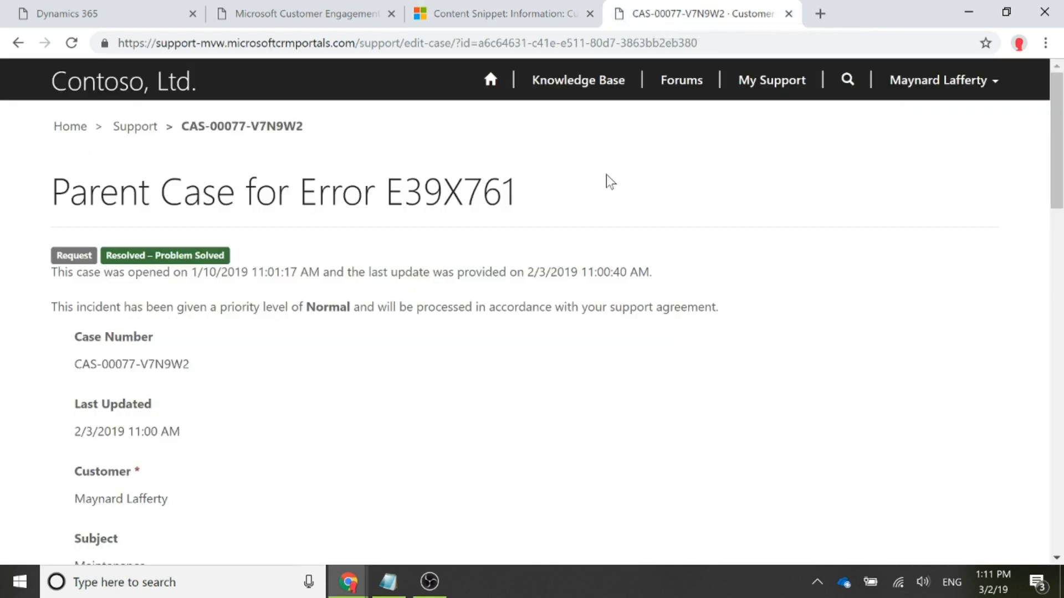
left_click(71, 42)
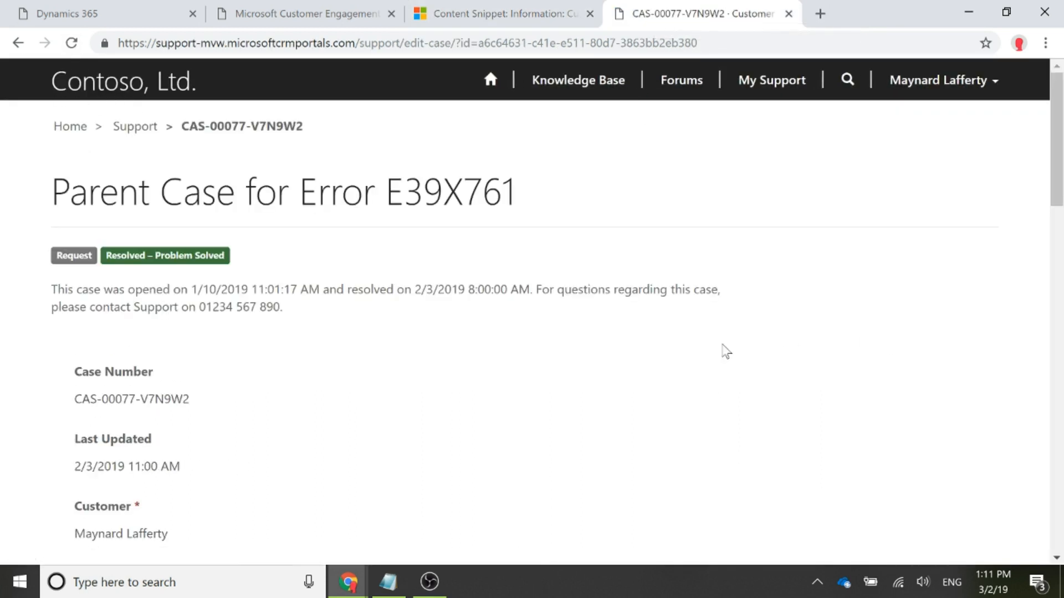
left_click_drag(299, 307, 39, 291)
left_click(368, 353)
left_click_drag(51, 289, 530, 289)
left_click(327, 302)
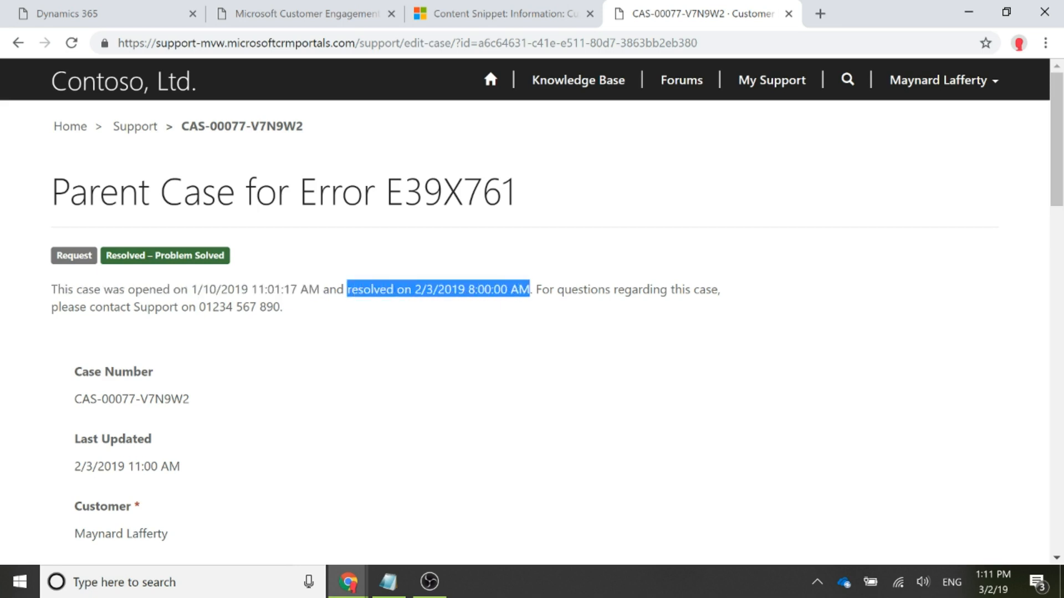
left_click(513, 367)
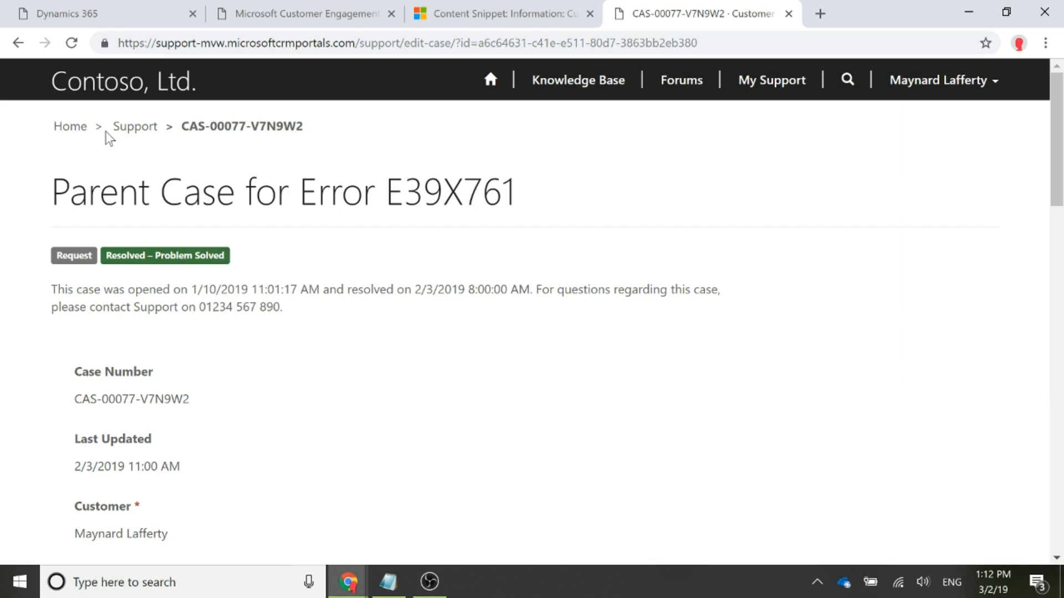
- Open the Operating manual required case from My Open Cases and examine the update and priority sentences in its header
left_click(126, 130)
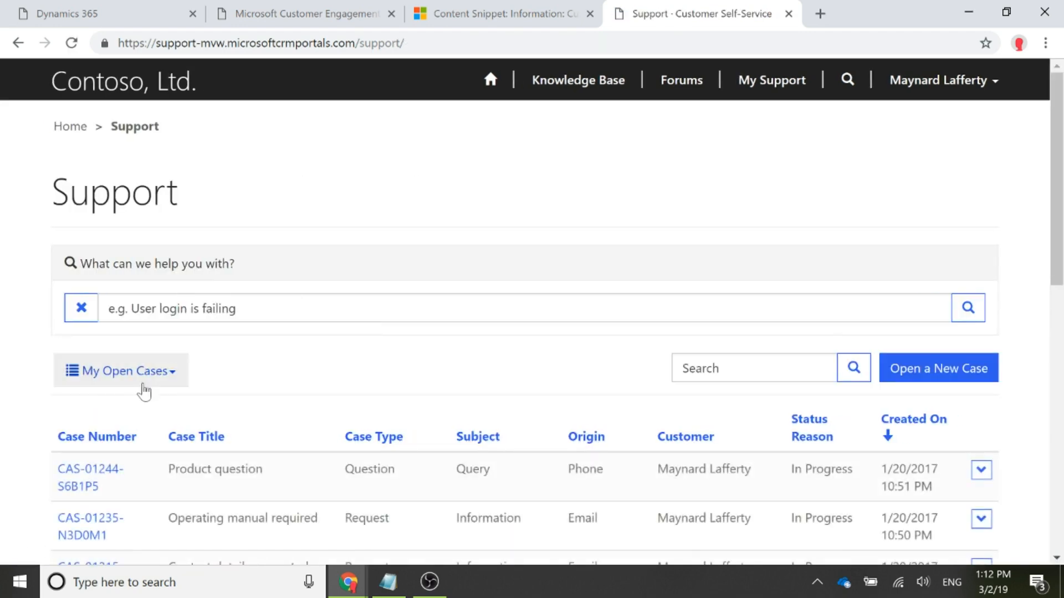
scroll(269, 381, "down", 3)
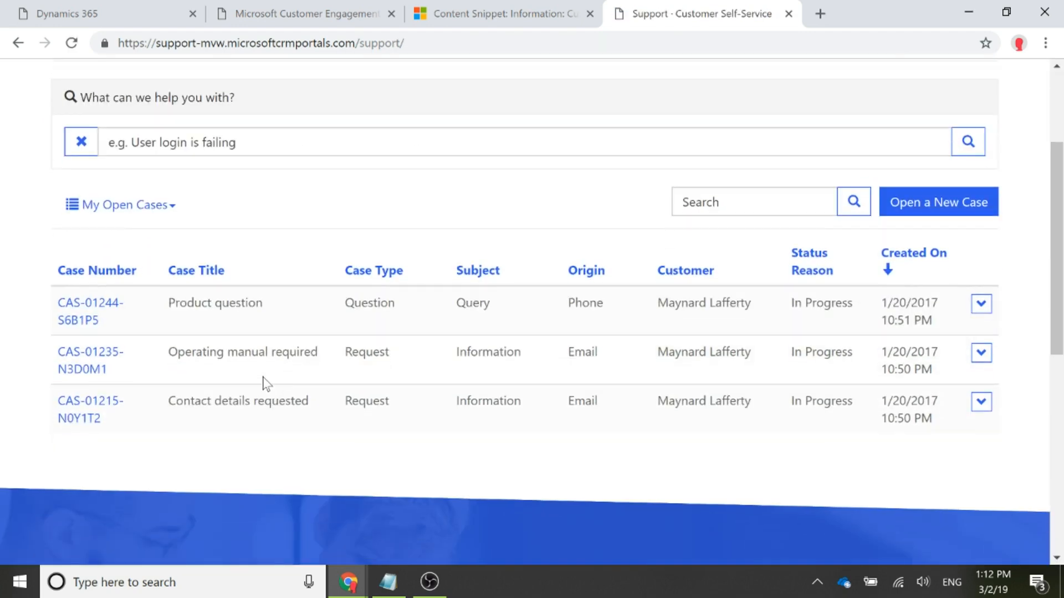
left_click(78, 367)
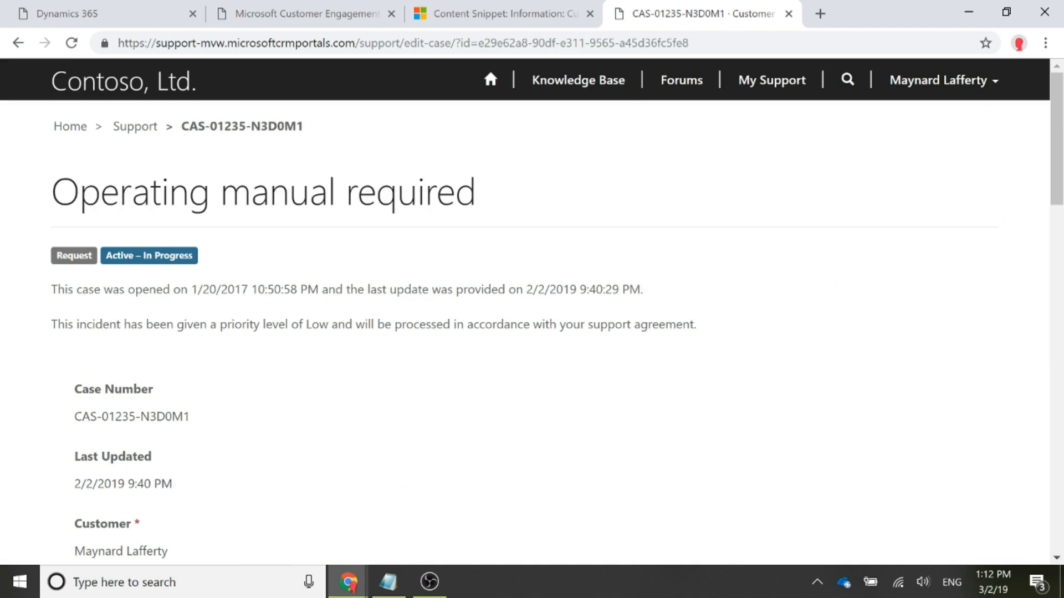
left_click_drag(160, 325, 166, 324)
left_click_drag(51, 289, 658, 292)
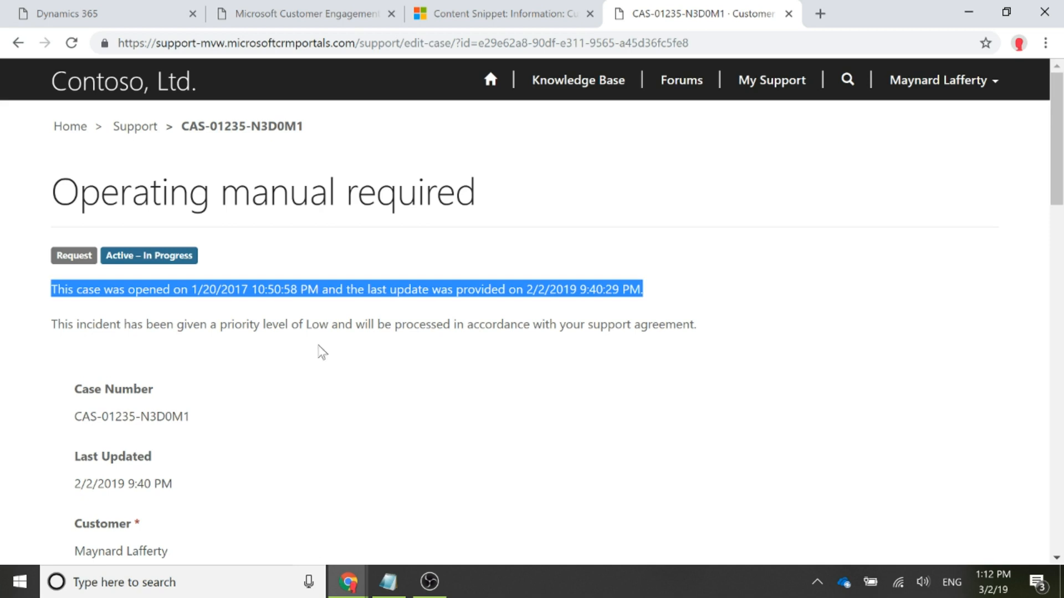
left_click(78, 343)
left_click_drag(56, 325, 714, 334)
left_click(735, 336)
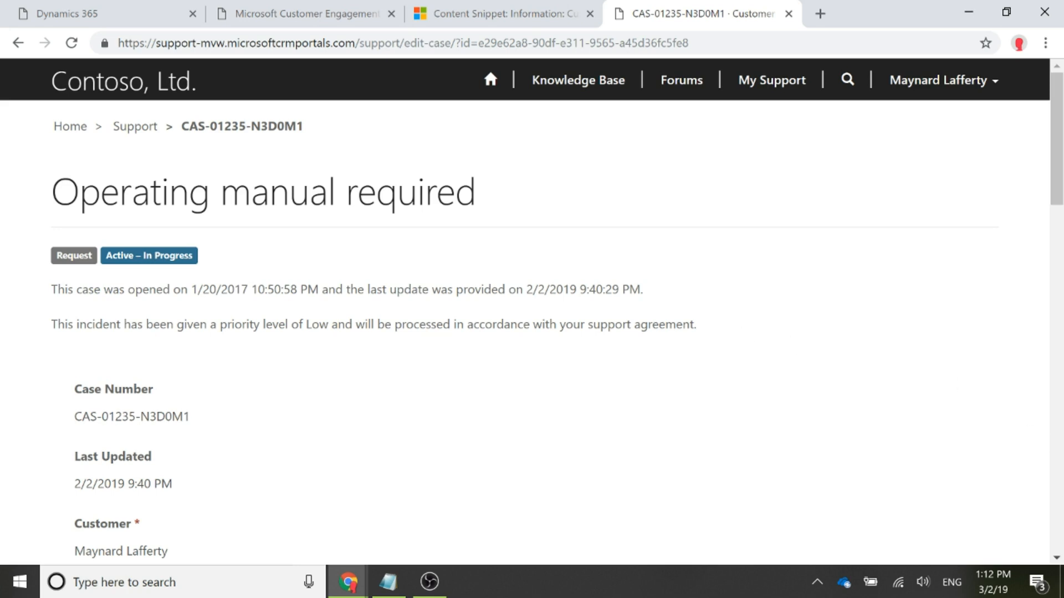
key("alt+Tab")
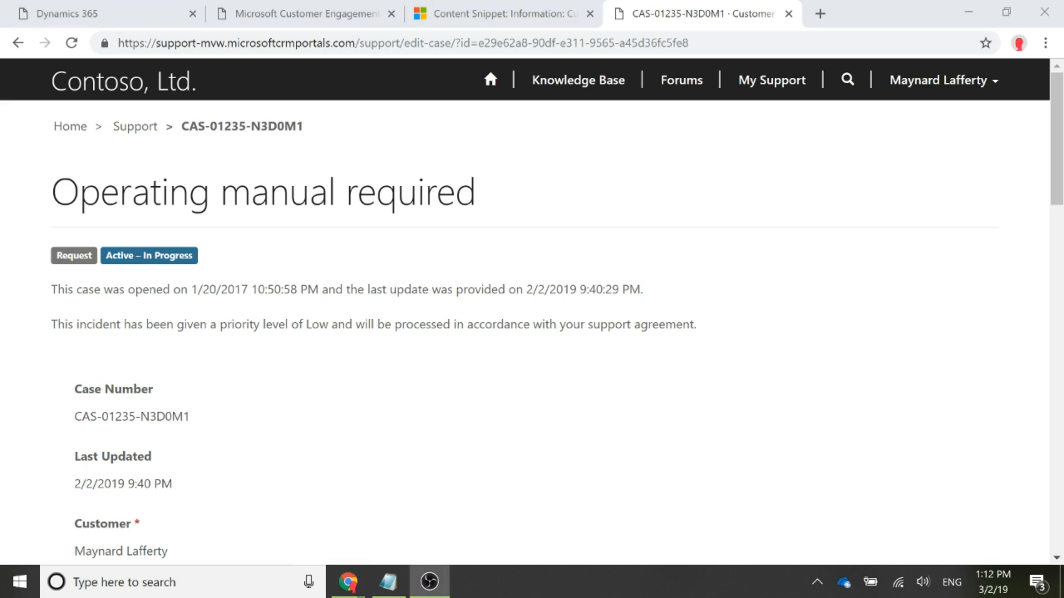